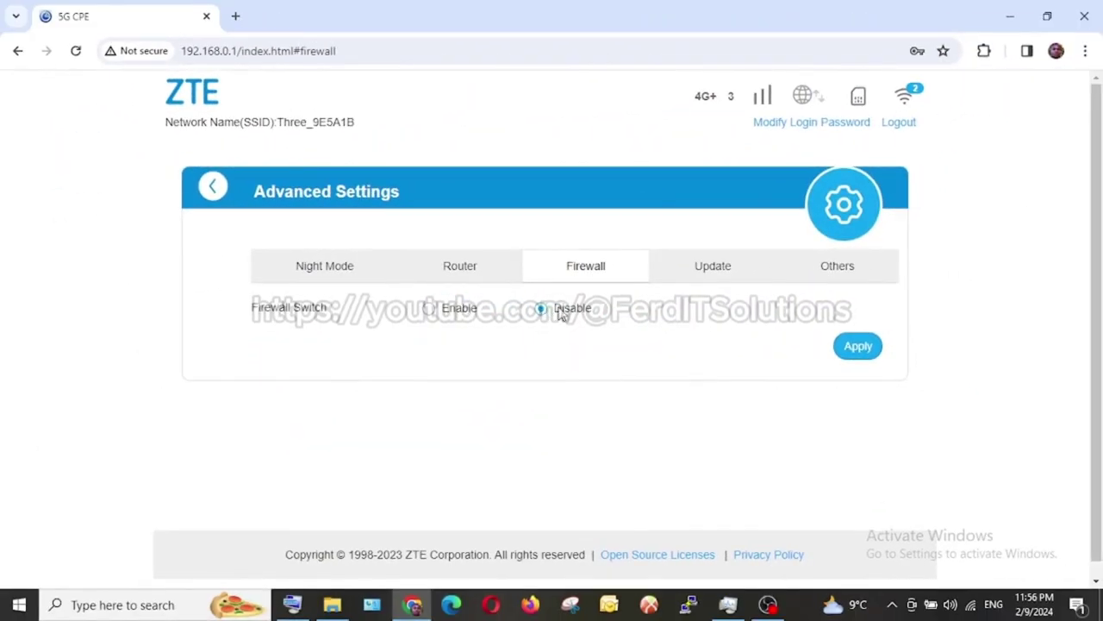
Step: Set the Firewall Switch to Enable and apply the setting
click(429, 312)
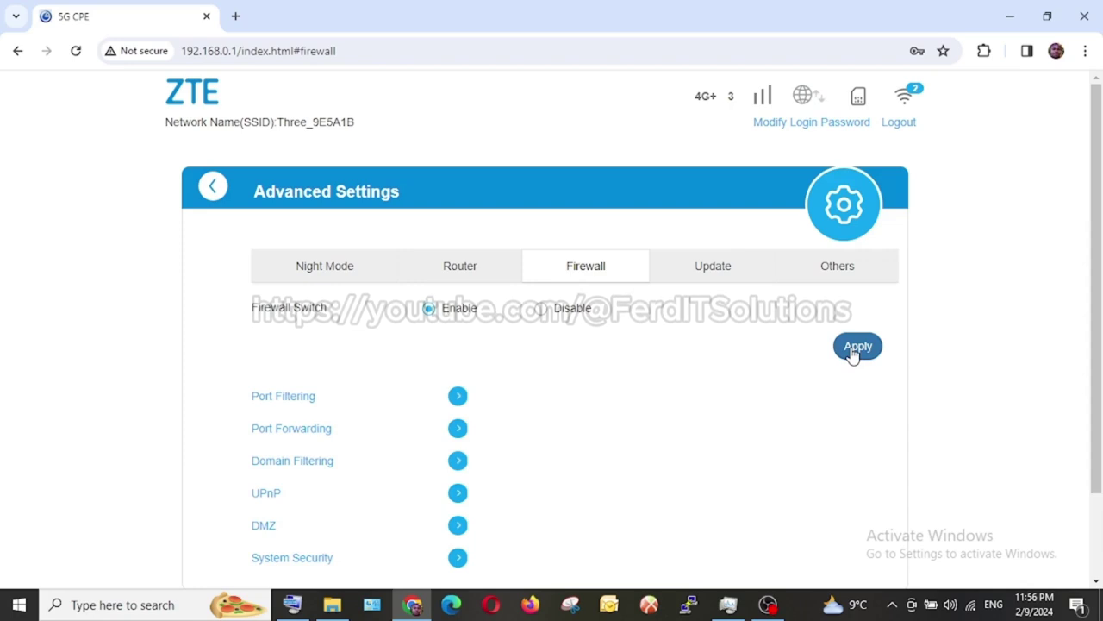
click(854, 353)
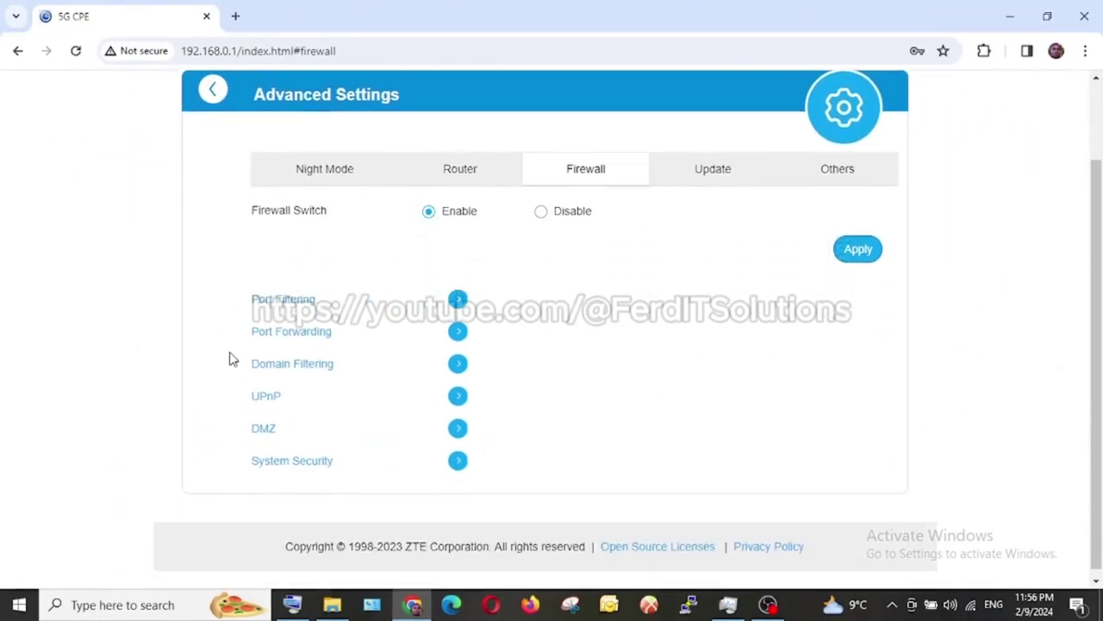
scroll(230, 358, up, 1)
scroll(230, 358, down, 2)
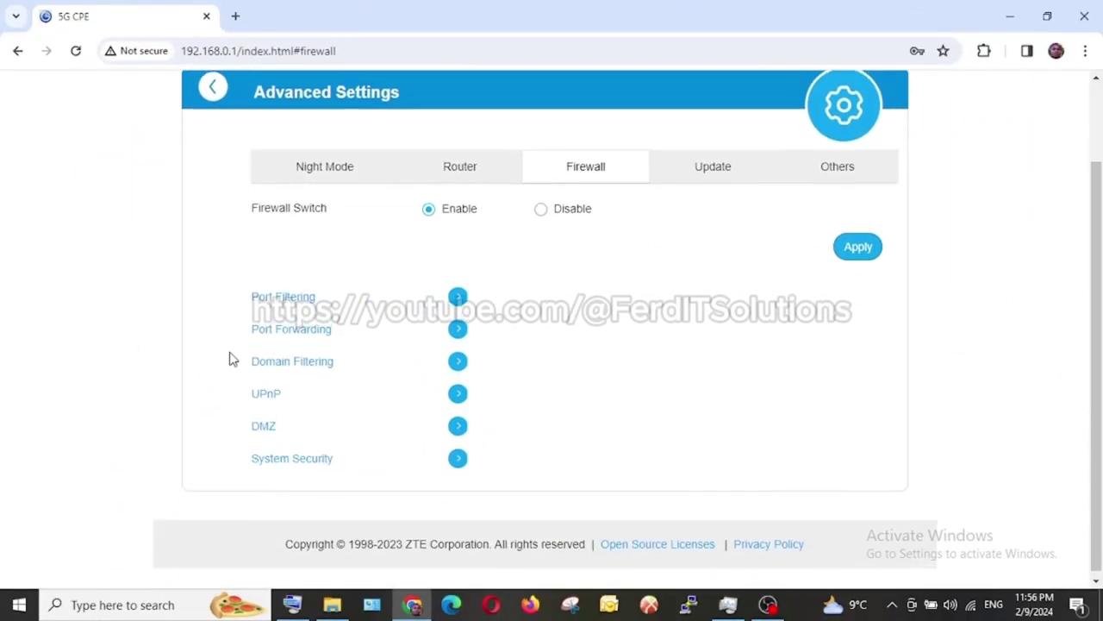
scroll(229, 358, up, 1)
scroll(229, 358, down, 1)
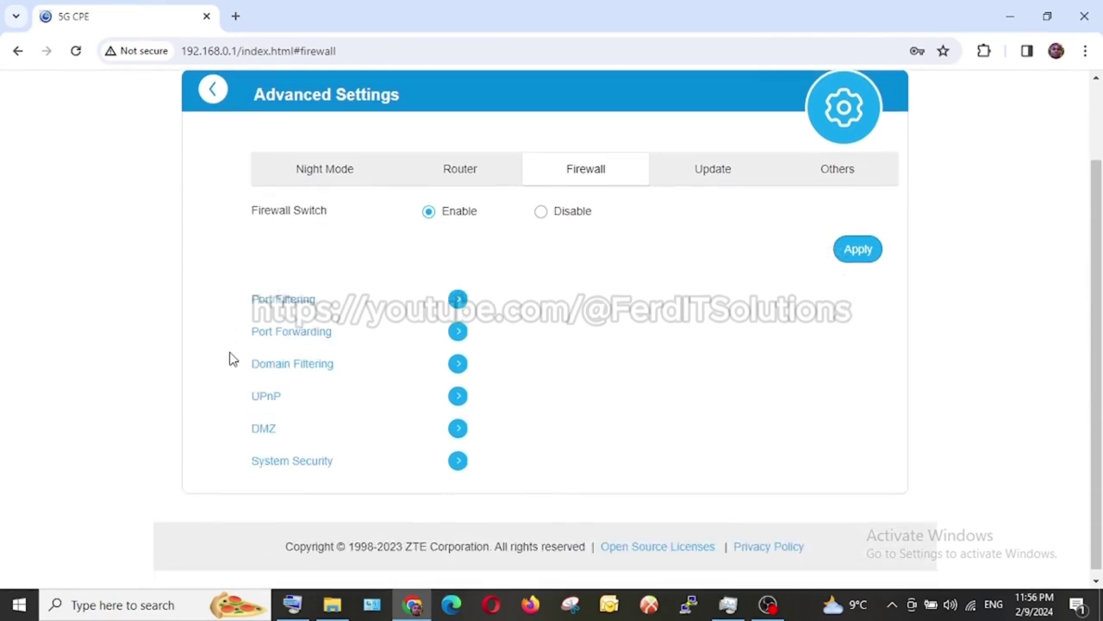
scroll(230, 357, up, 1)
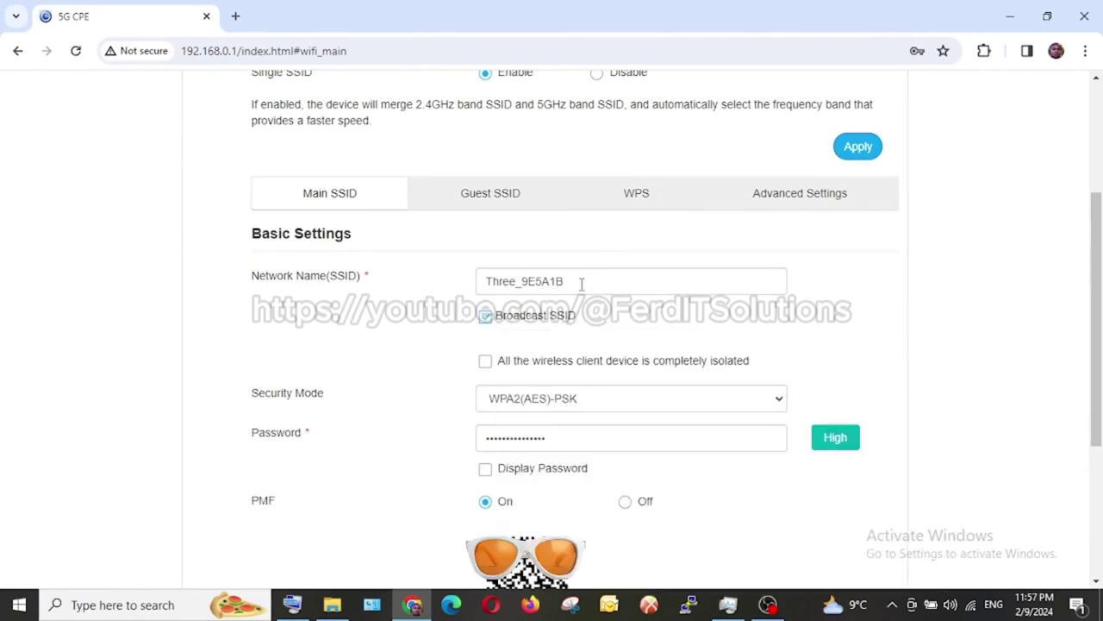
Step: Rename the Main SSID network from Three_9E5A1B to Anythingit
click(582, 284)
drag(582, 283, 461, 291)
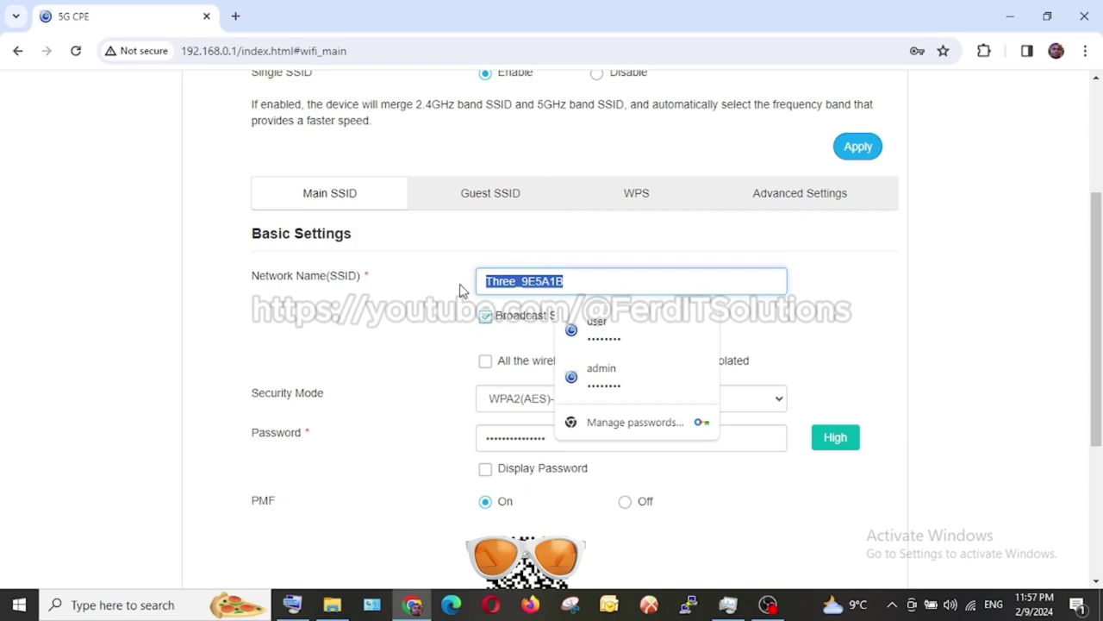
click(528, 262)
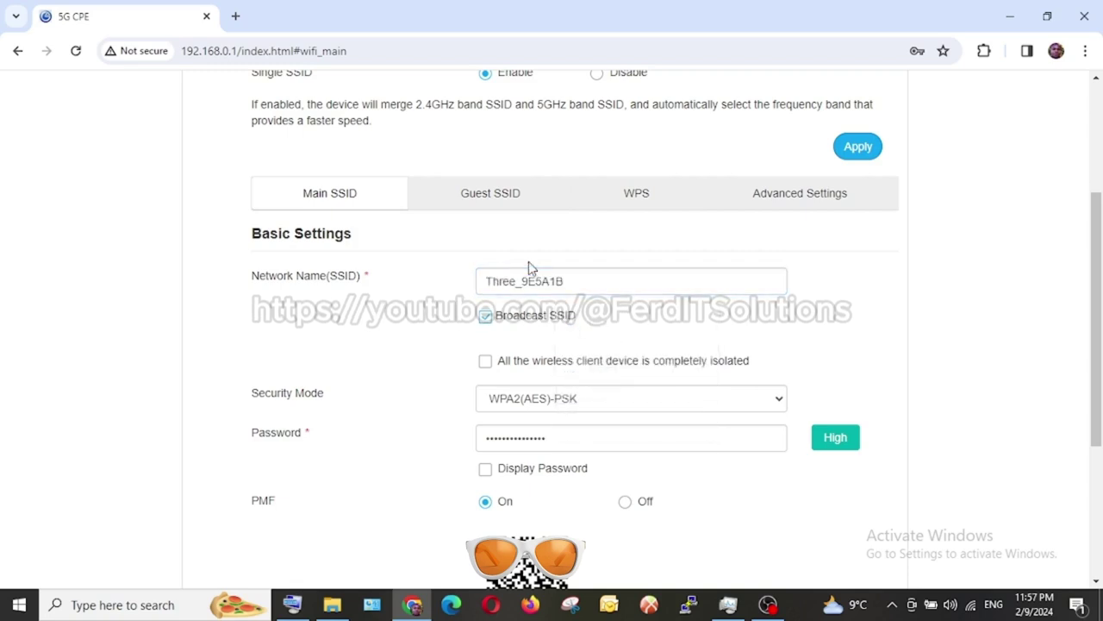
drag(565, 281, 485, 290)
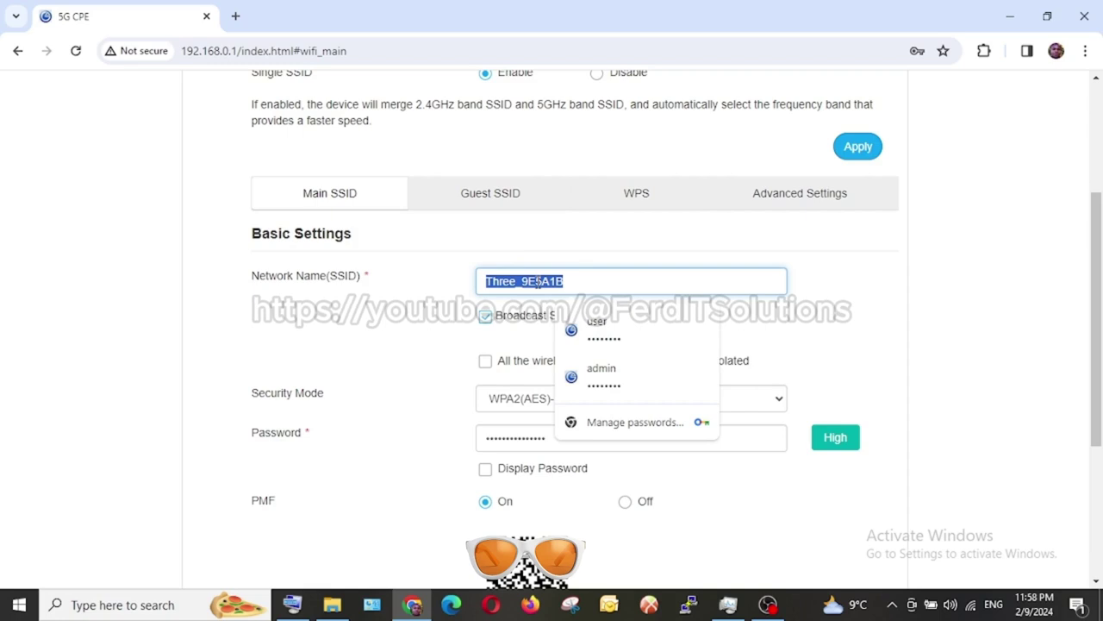
text(Anythingit)
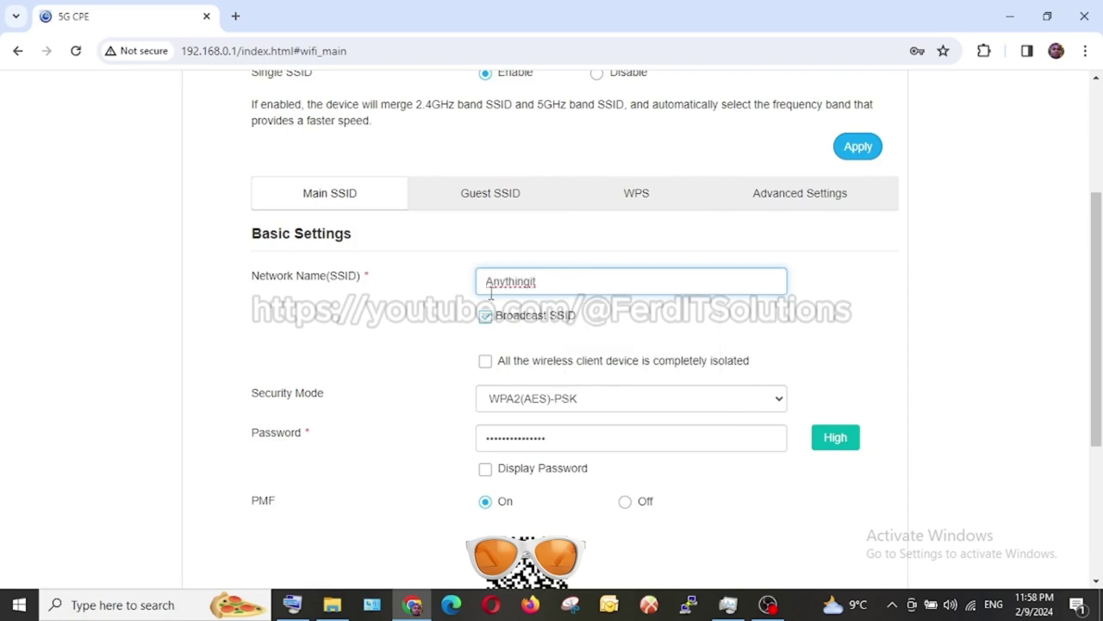
Step: Review the Security Mode list, keeping WPA2(AES)-PSK and the Wi-Fi password unchanged
scroll(444, 368, down, 1)
scroll(443, 367, down, 2)
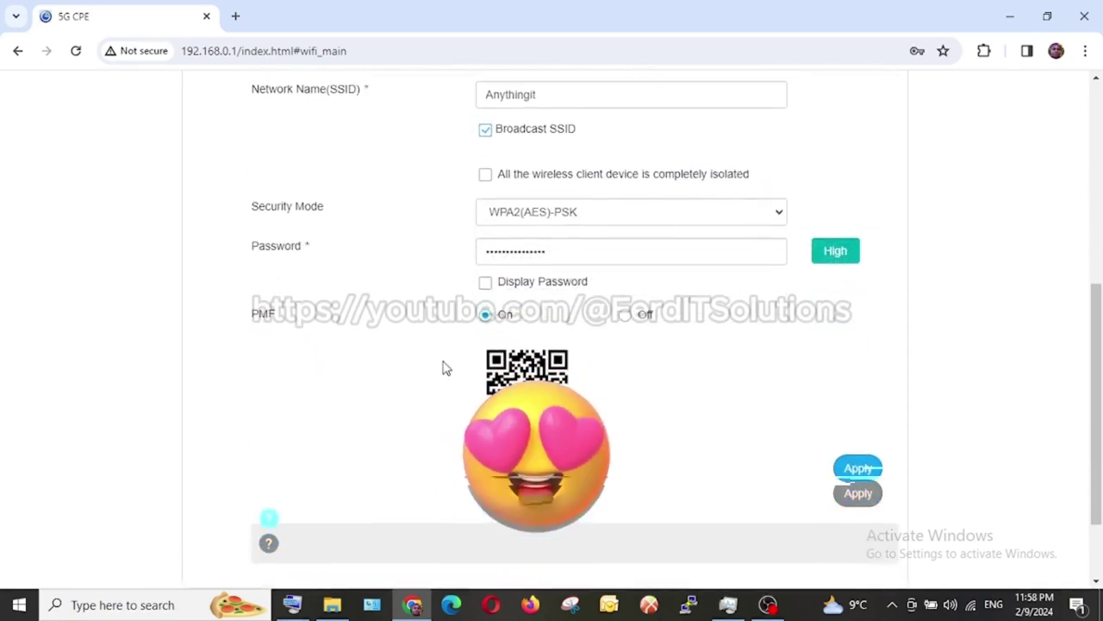
scroll(443, 367, up, 1)
click(543, 272)
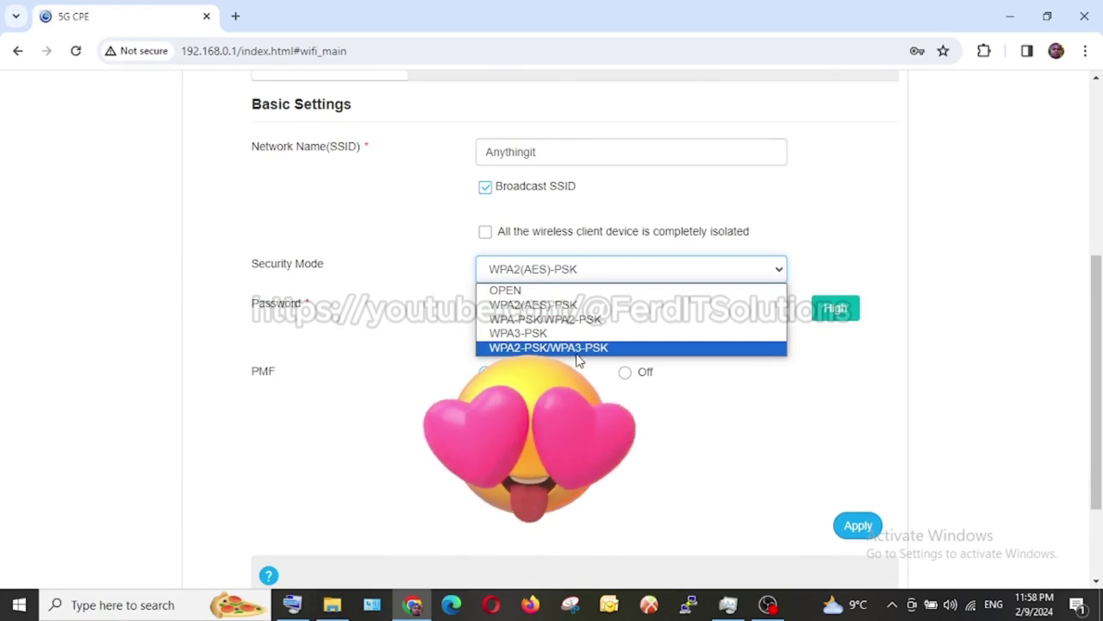
click(470, 356)
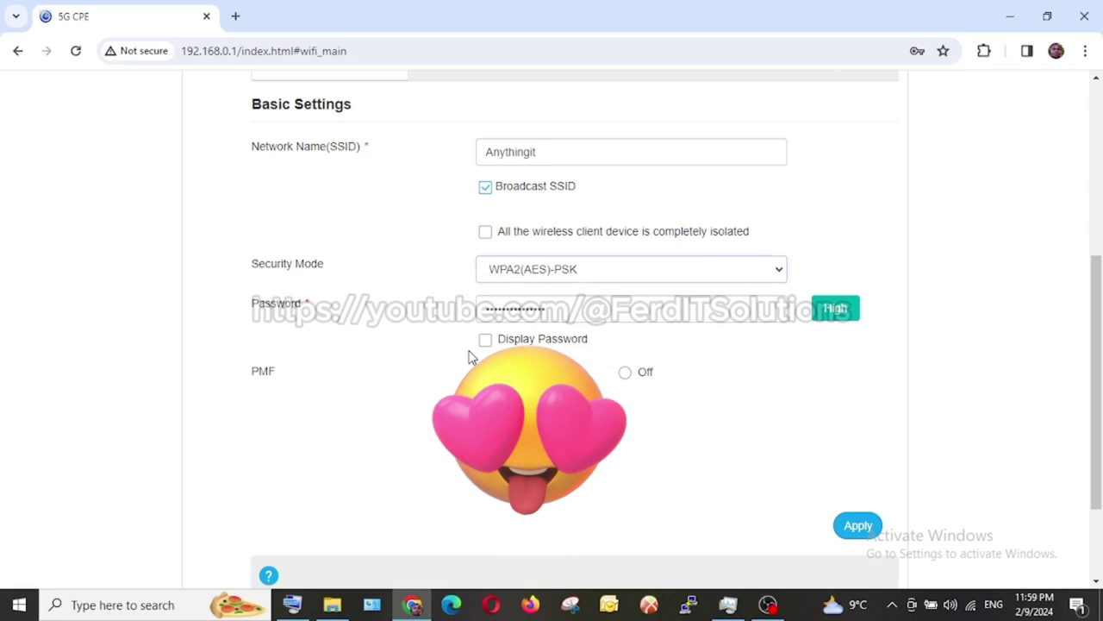
click(581, 312)
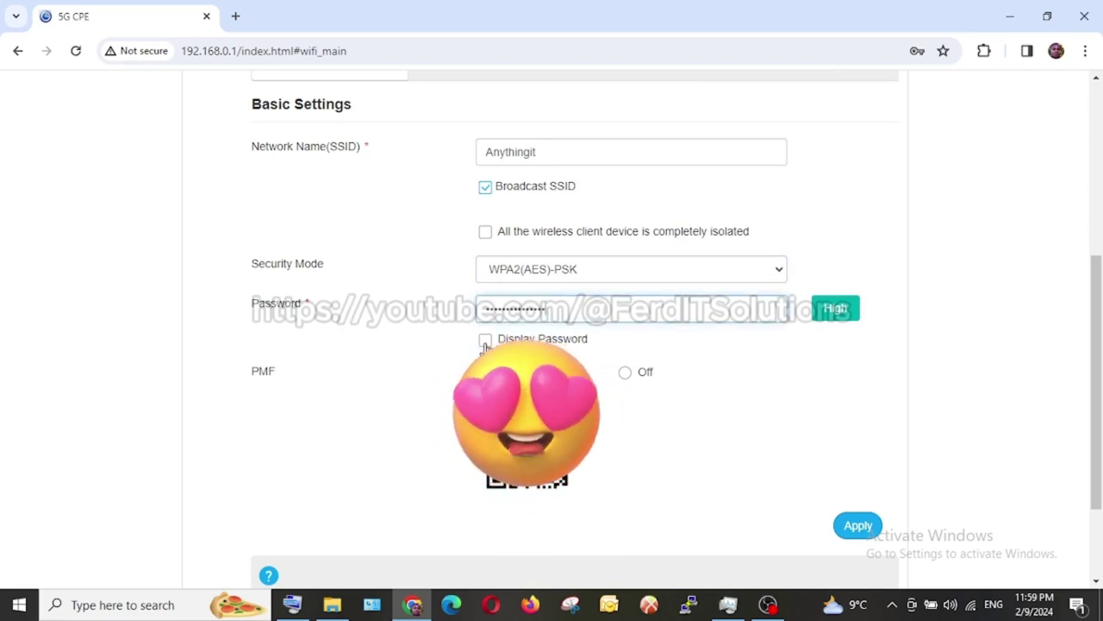
click(442, 351)
Step: Read the help text for the Wi-Fi settings
scroll(440, 418, down, 3)
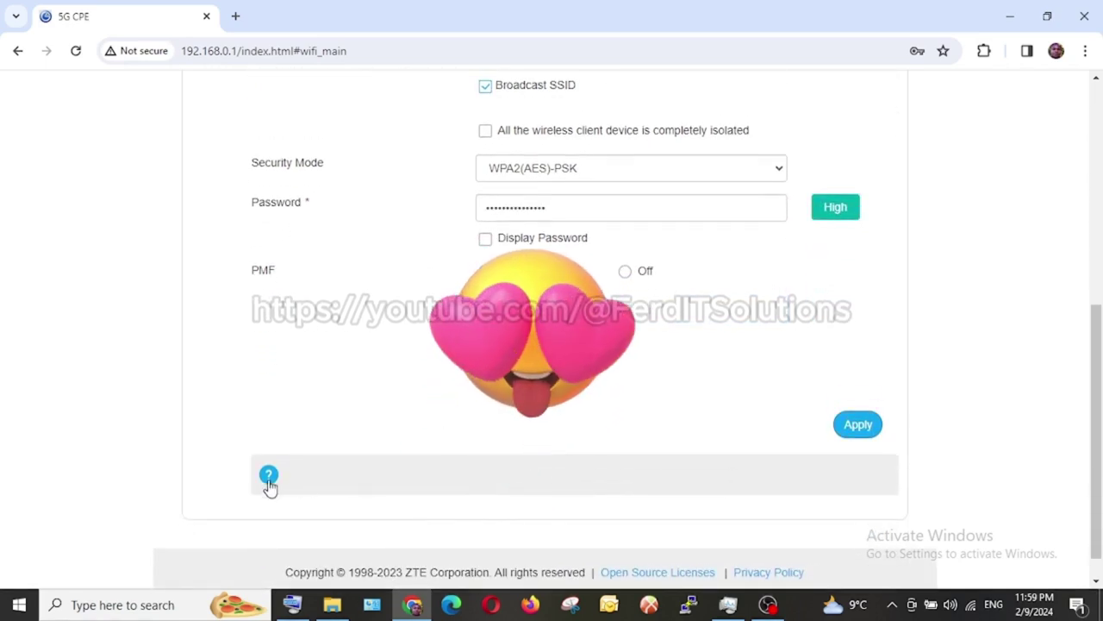
click(268, 477)
scroll(245, 527, down, 5)
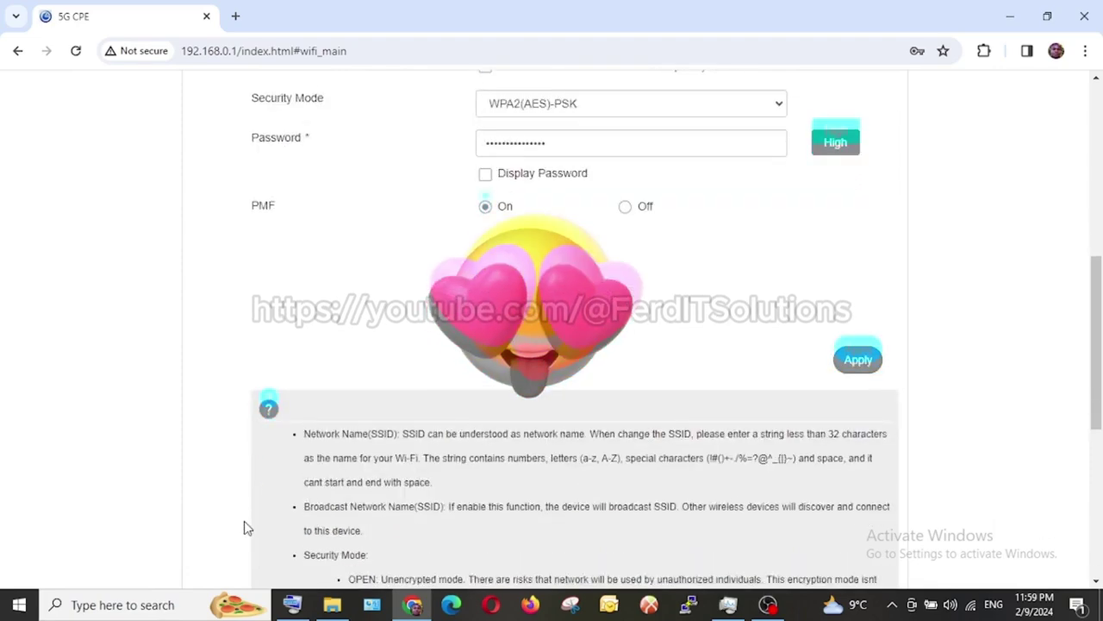
scroll(246, 527, down, 2)
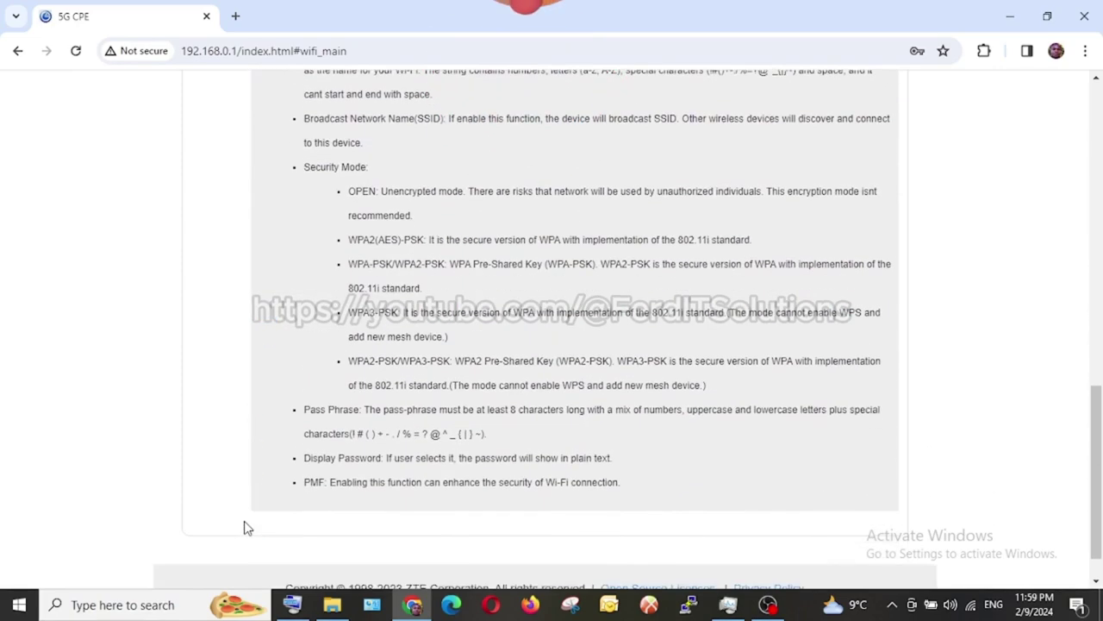
scroll(246, 527, up, 7)
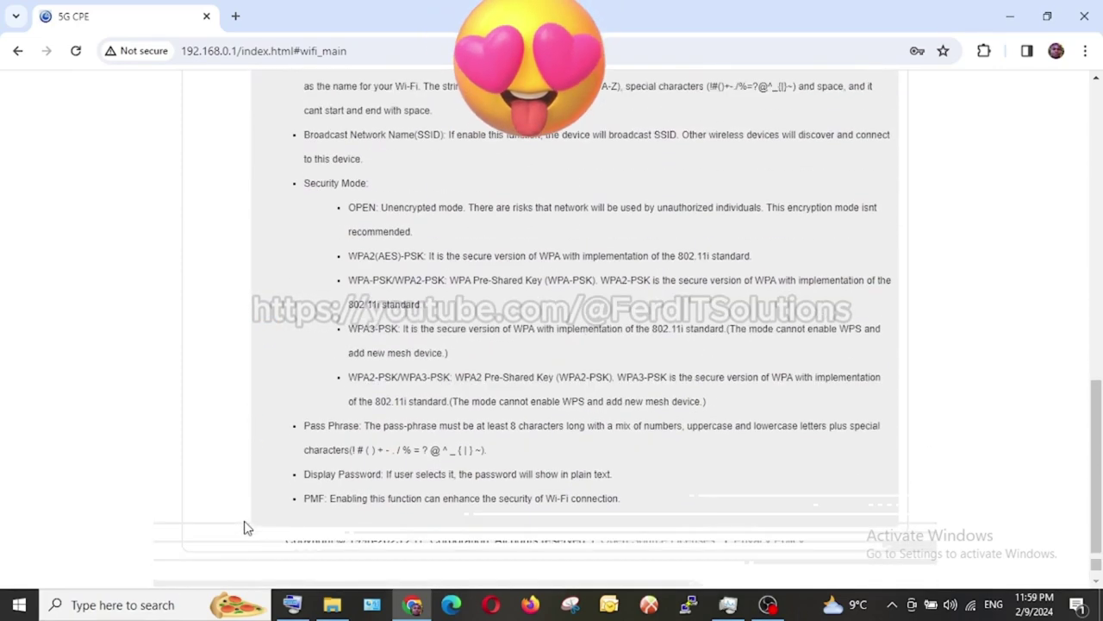
scroll(245, 526, up, 2)
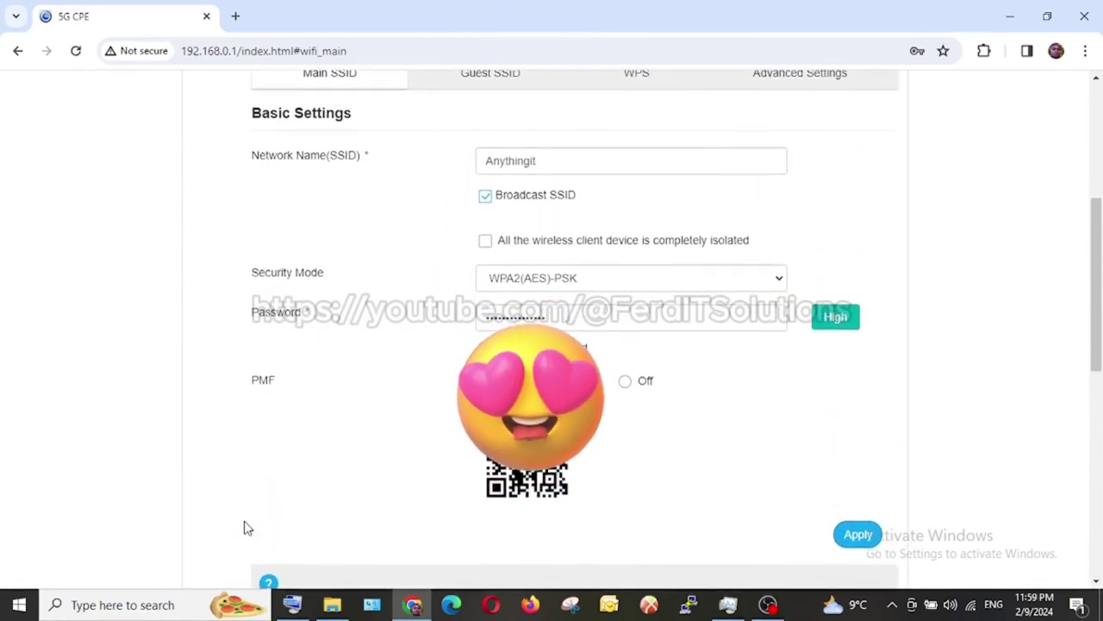
Step: Turn on the Guest SSID Switch in the Guest SSID settings
click(489, 205)
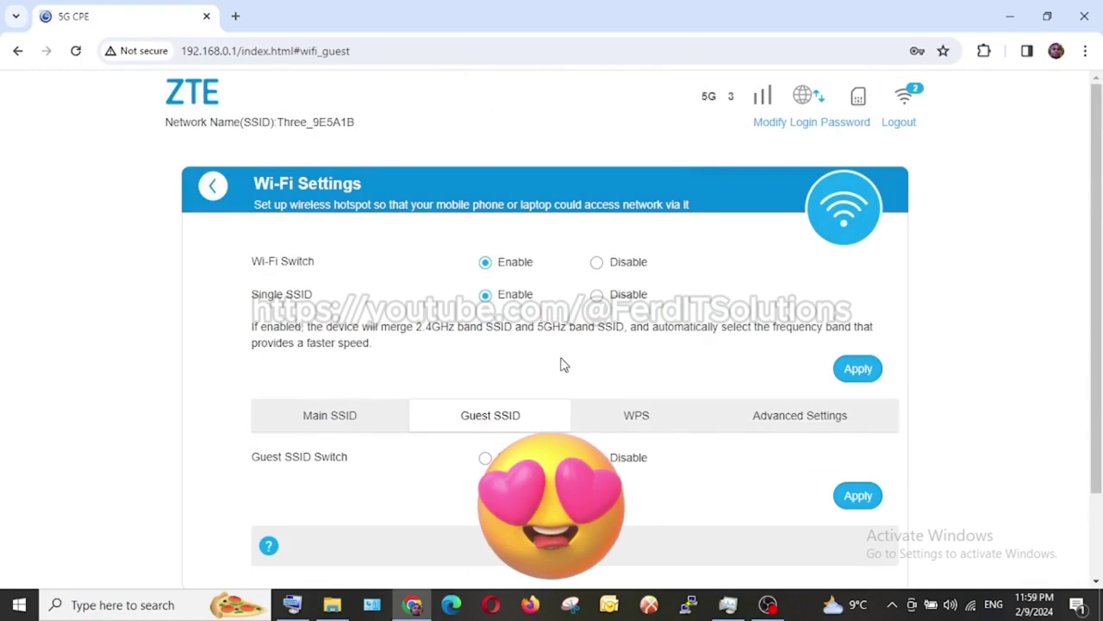
click(486, 458)
scroll(444, 491, down, 1)
scroll(444, 491, down, 1)
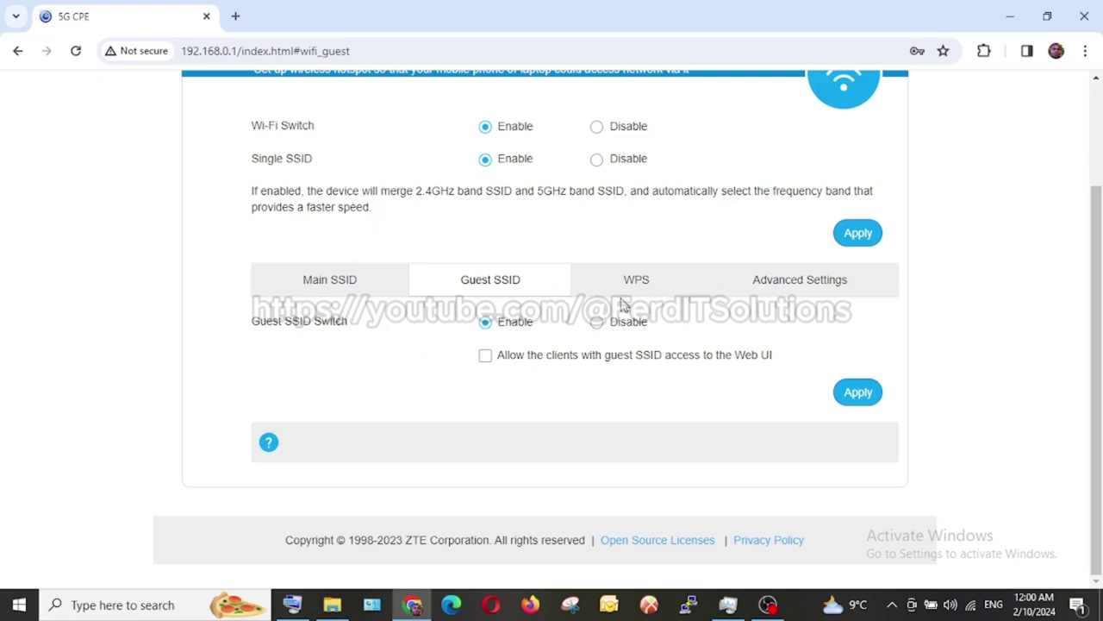
Step: Review the Wi-Fi Advanced Settings, including the Max Station Number of 4
click(787, 293)
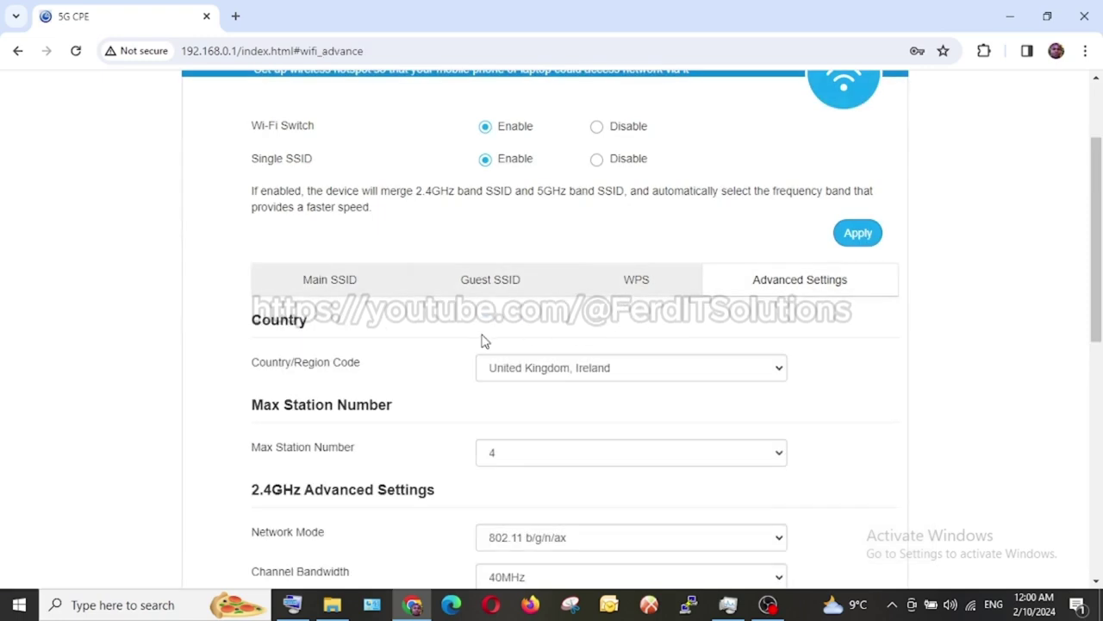
scroll(483, 340, down, 3)
click(507, 269)
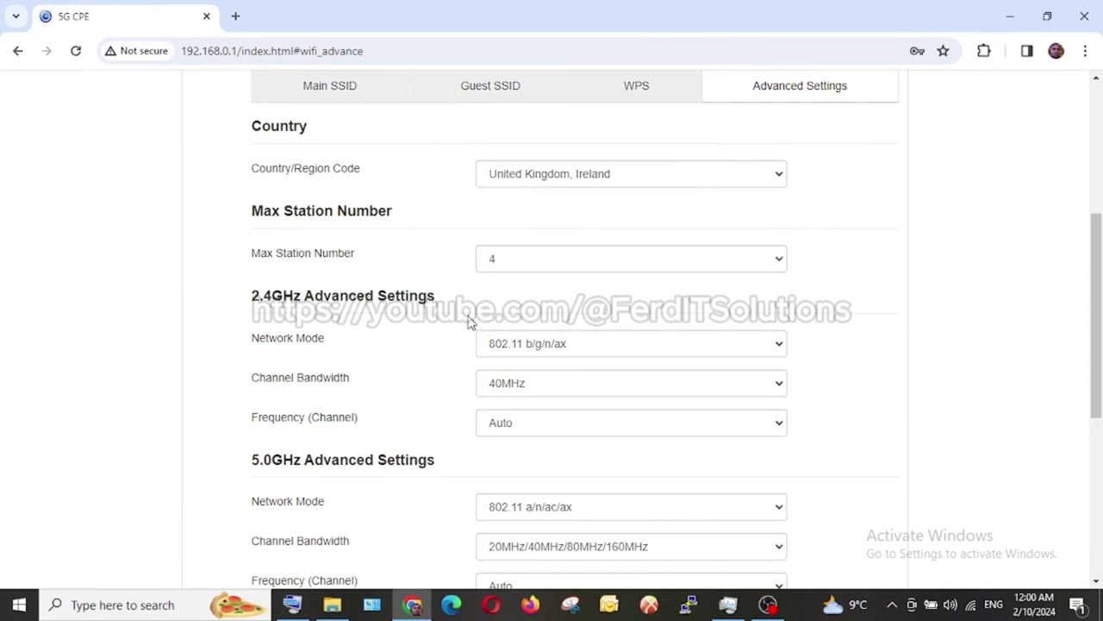
scroll(468, 315, down, 3)
scroll(468, 310, down, 2)
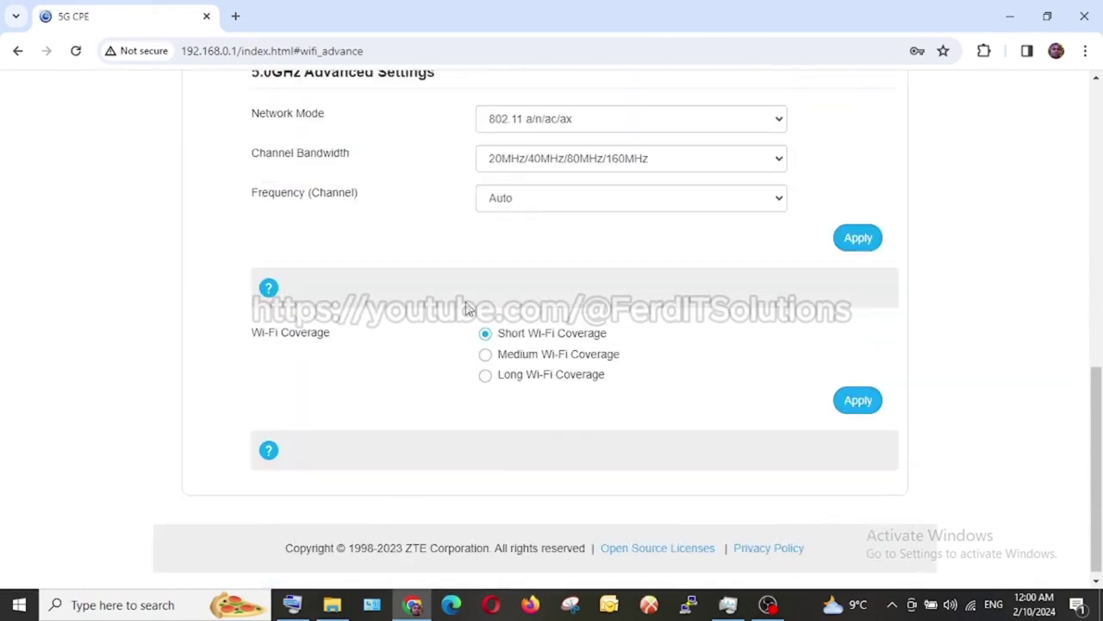
scroll(468, 309, up, 4)
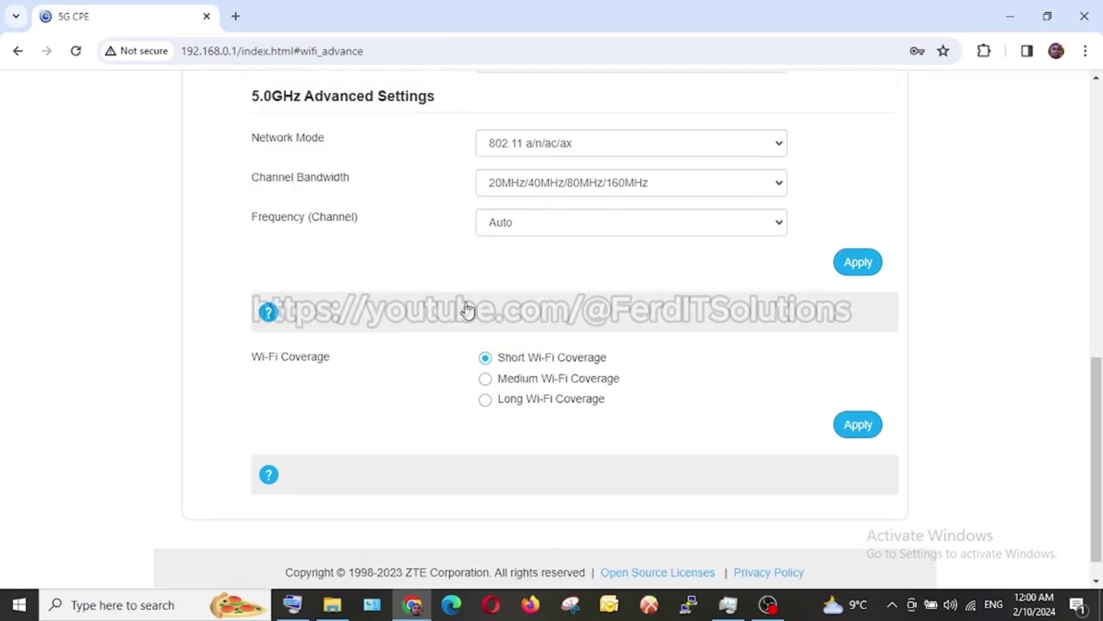
scroll(468, 309, up, 1)
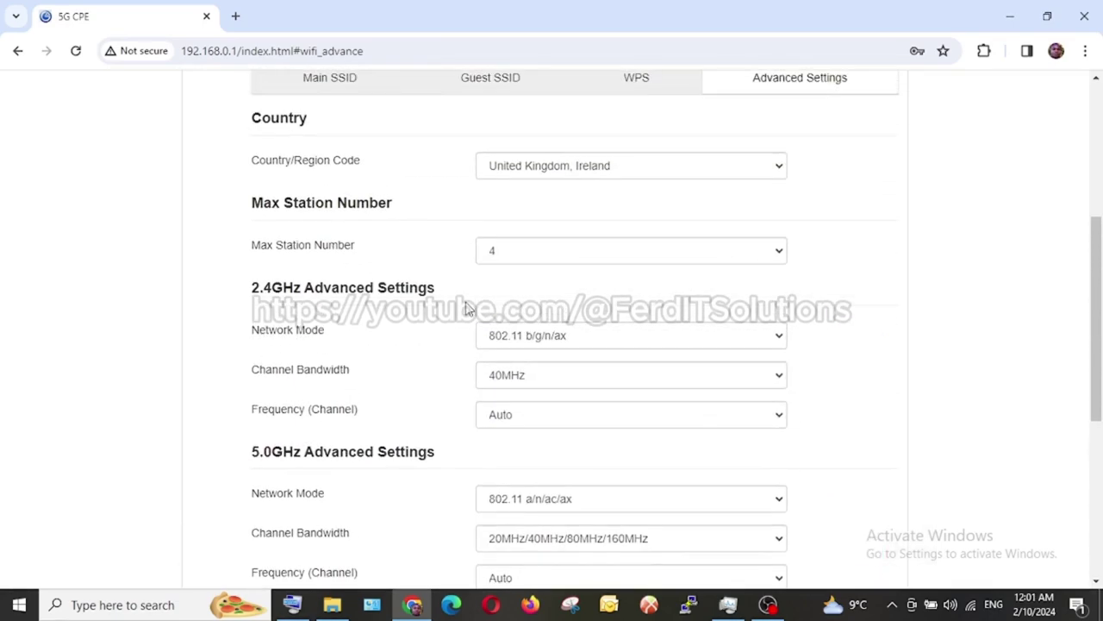
scroll(468, 309, down, 4)
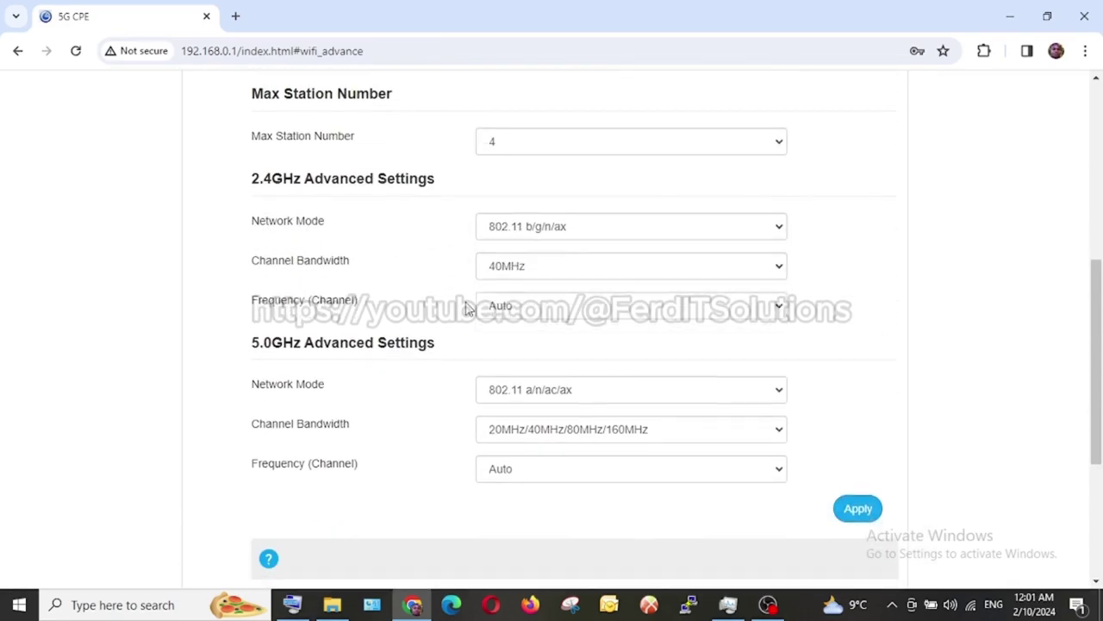
scroll(468, 309, down, 1)
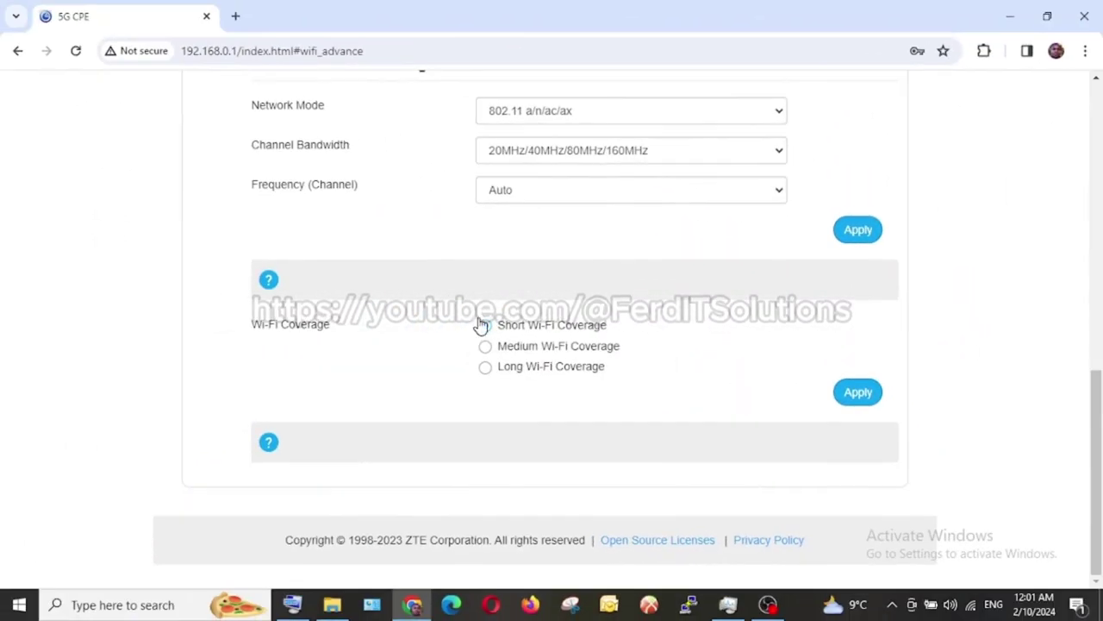
click(483, 325)
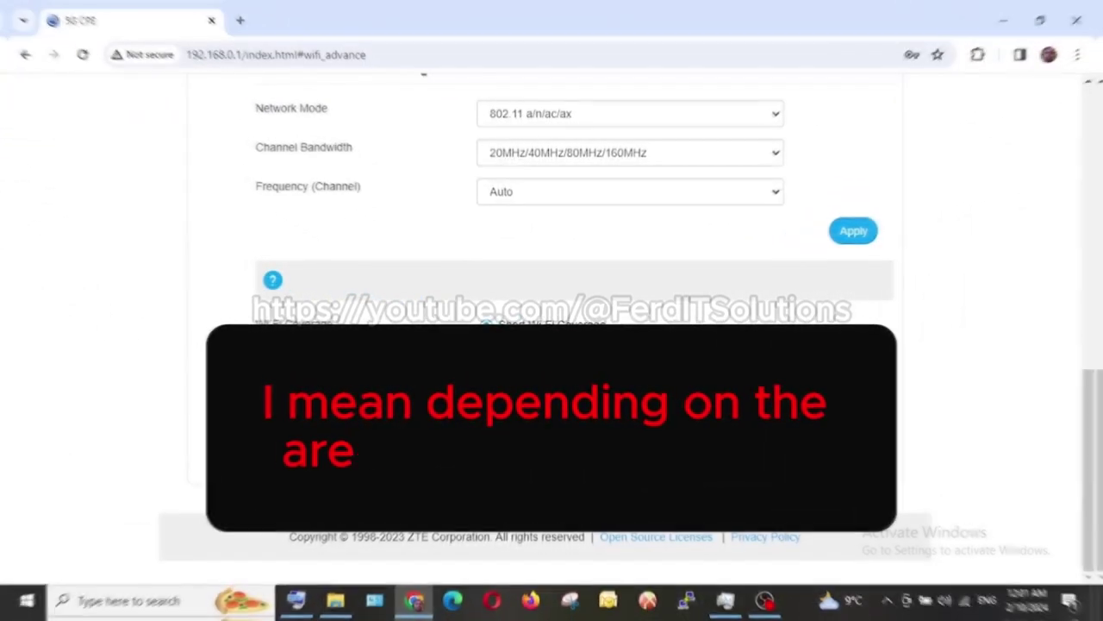
scroll(465, 373, up, 2)
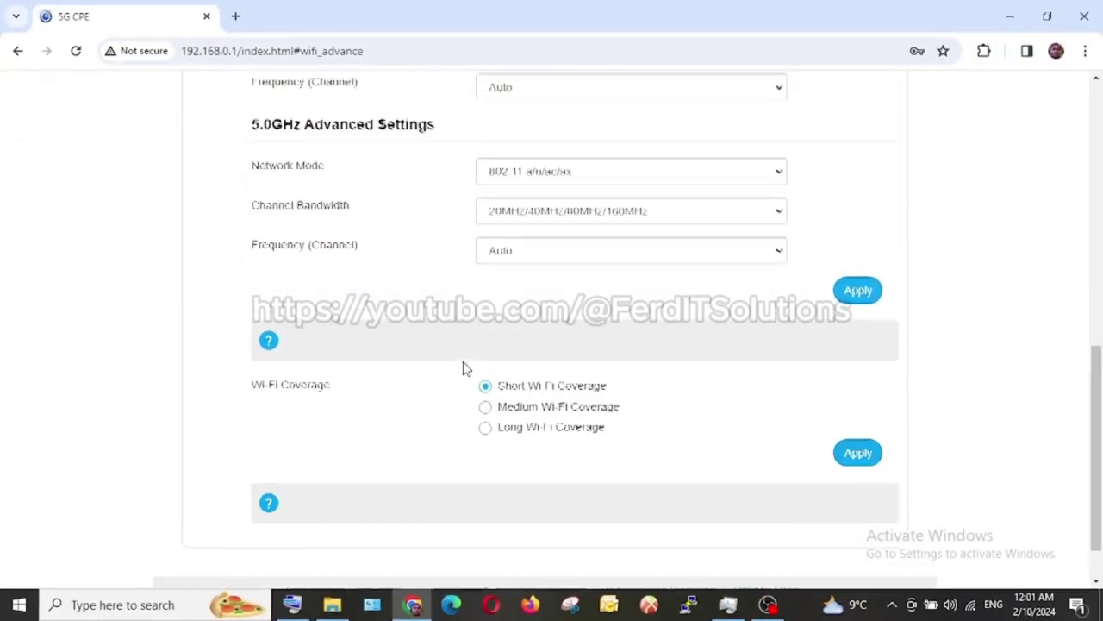
scroll(463, 369, up, 6)
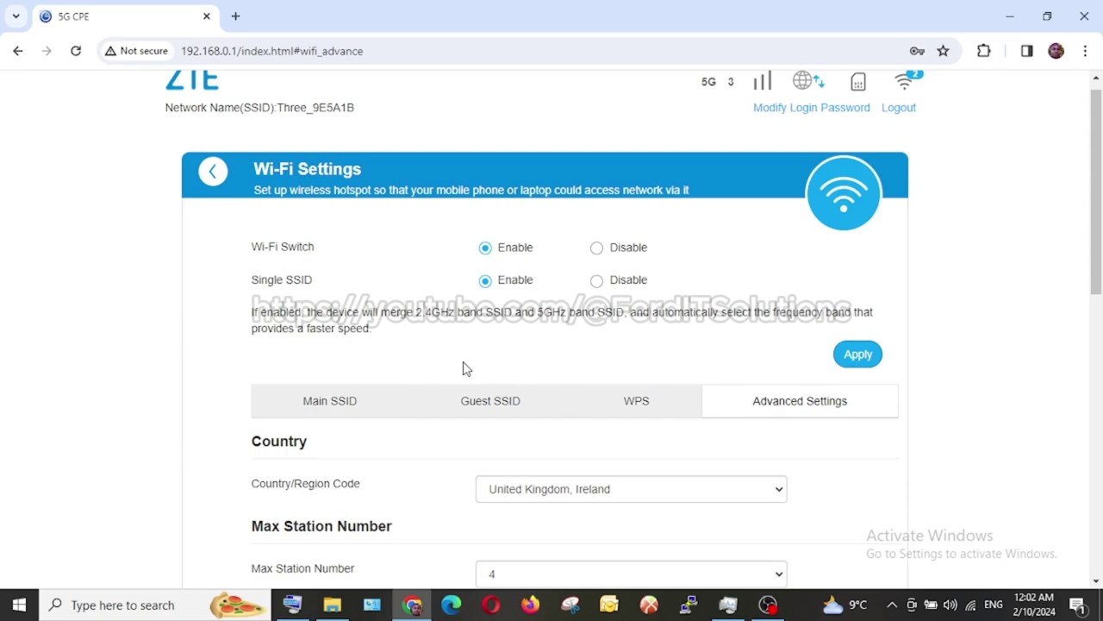
Step: Run a firmware check on the Advanced Settings Update tab and dismiss 'No new version found'
click(214, 173)
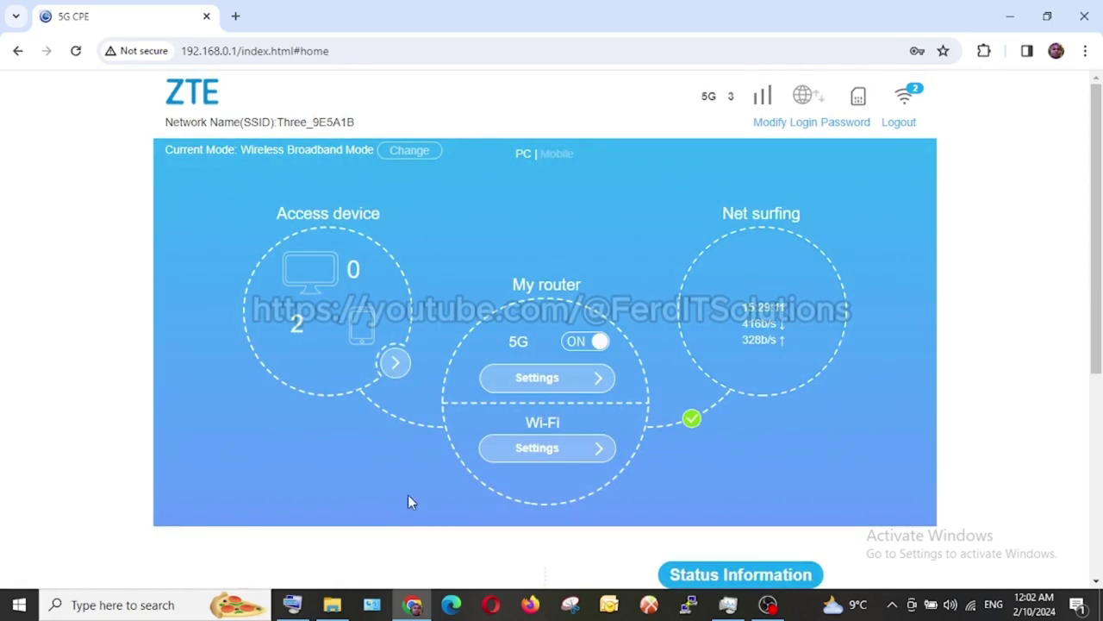
scroll(405, 414, down, 5)
click(429, 286)
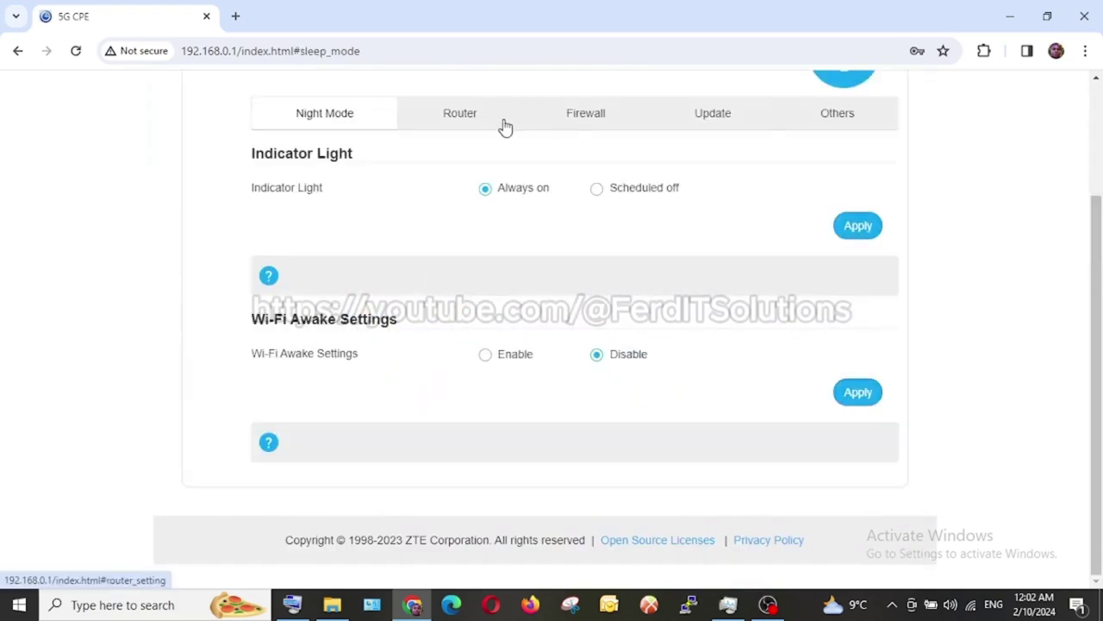
click(728, 121)
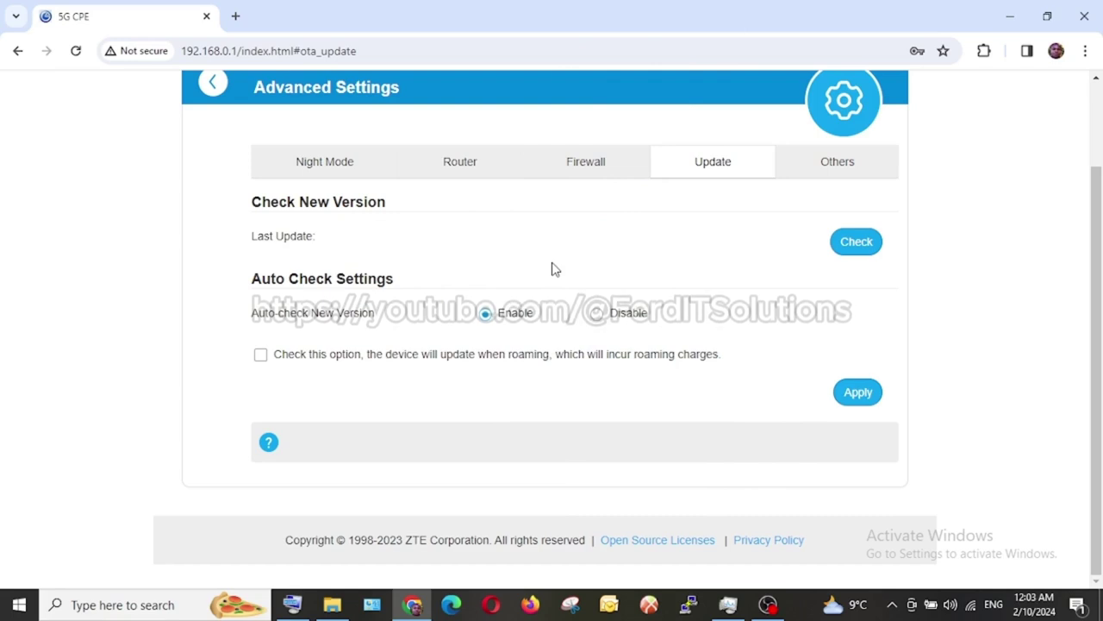
click(856, 244)
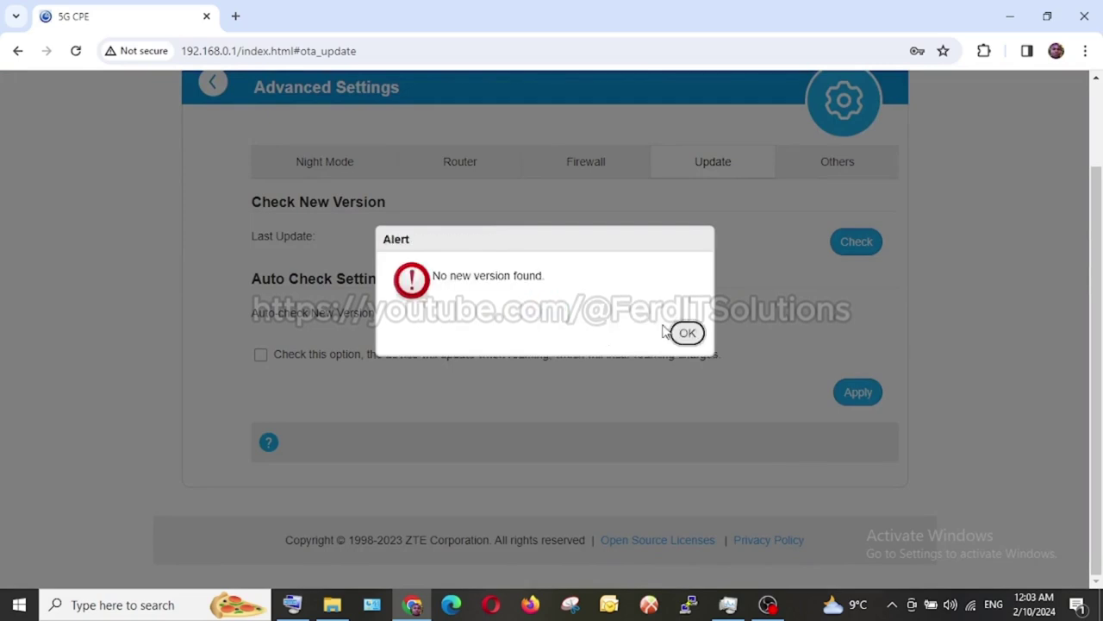
click(687, 335)
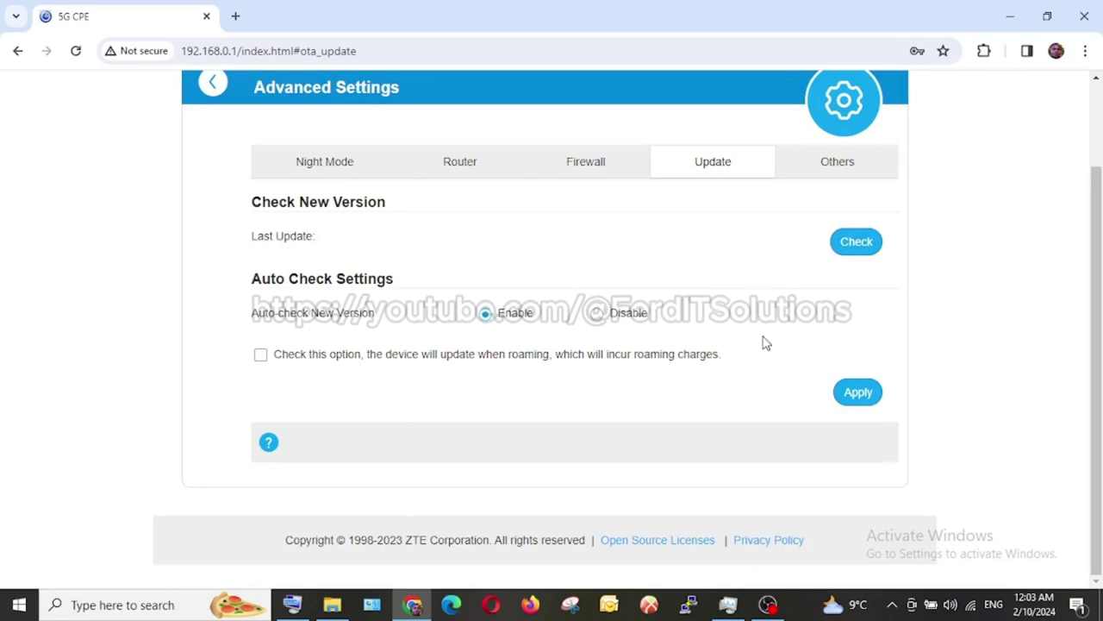
Step: Open the Others tab and then its Firewall settings
click(820, 177)
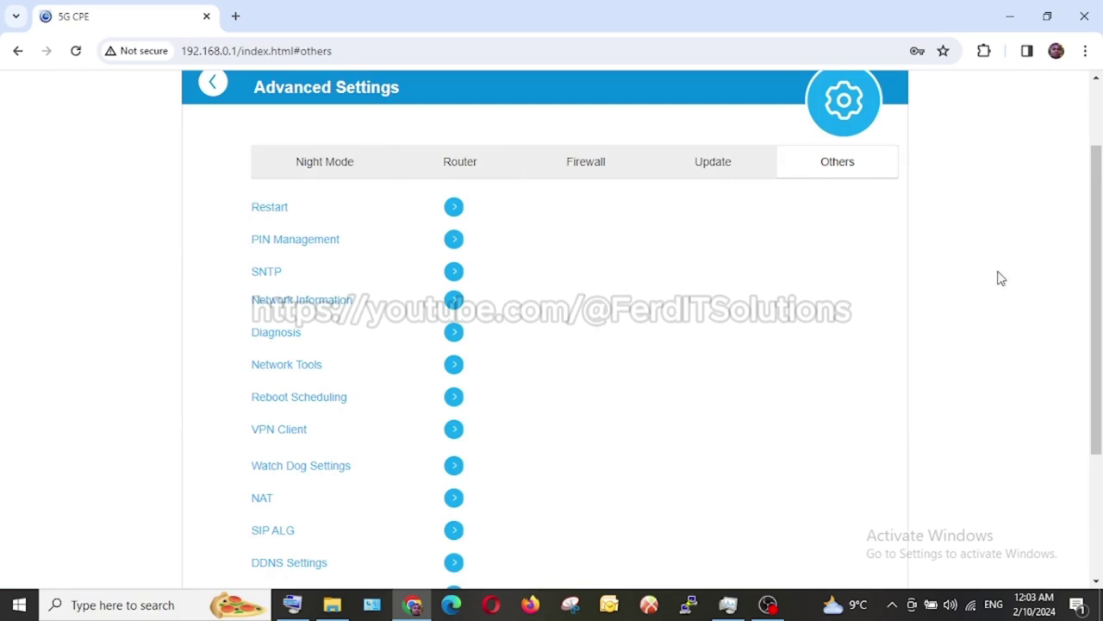
scroll(1078, 415, down, 1)
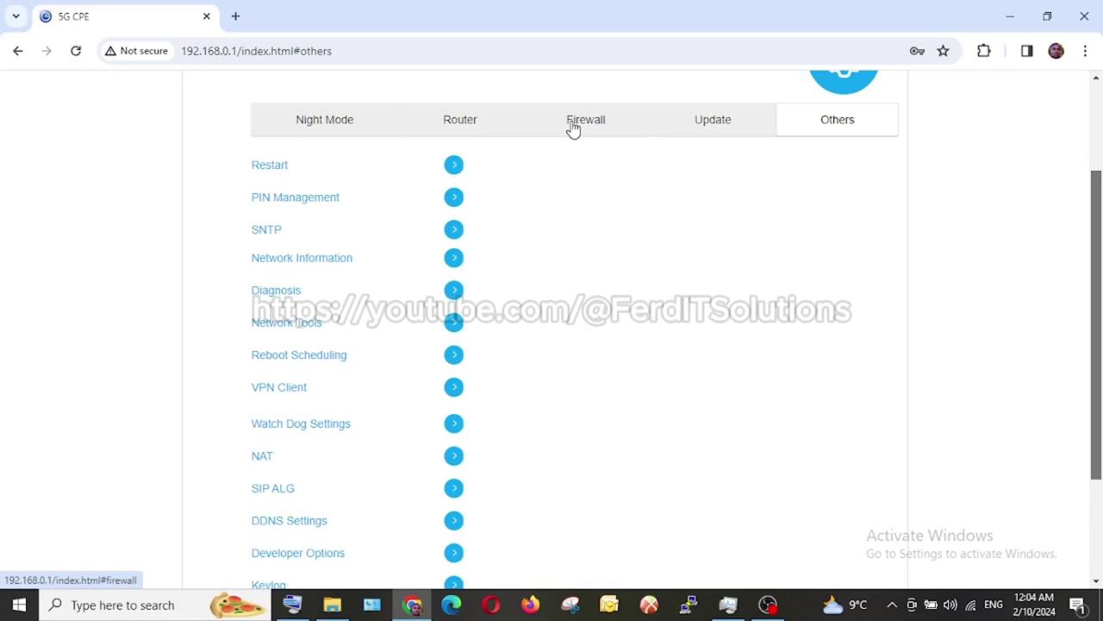
click(573, 125)
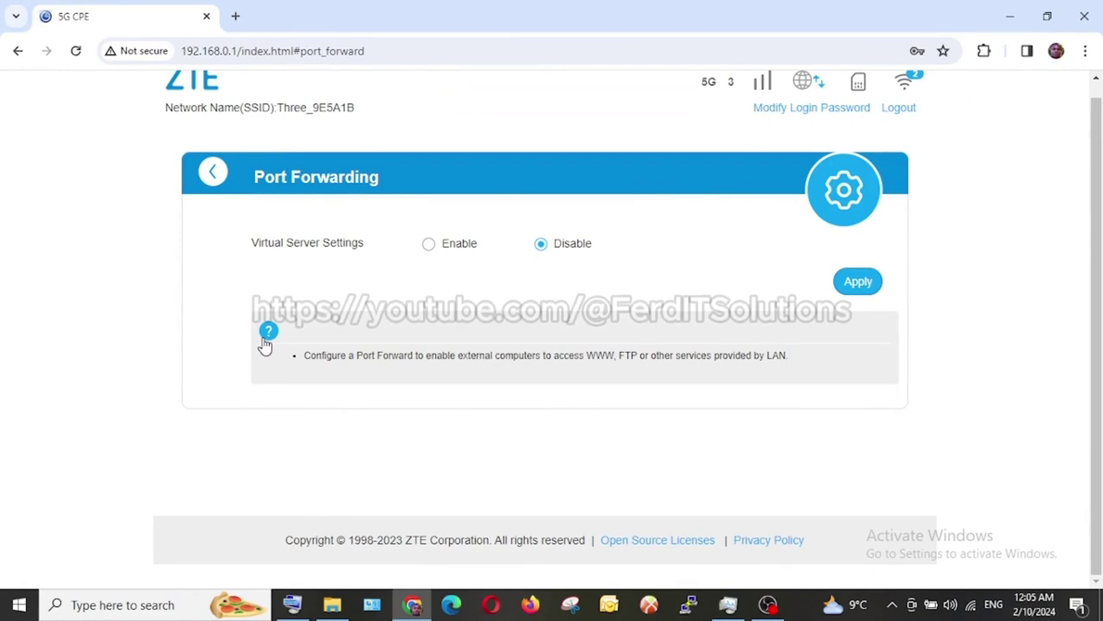
Step: Return to the dashboard and review the five-device Allow List under Connected Devices
click(213, 173)
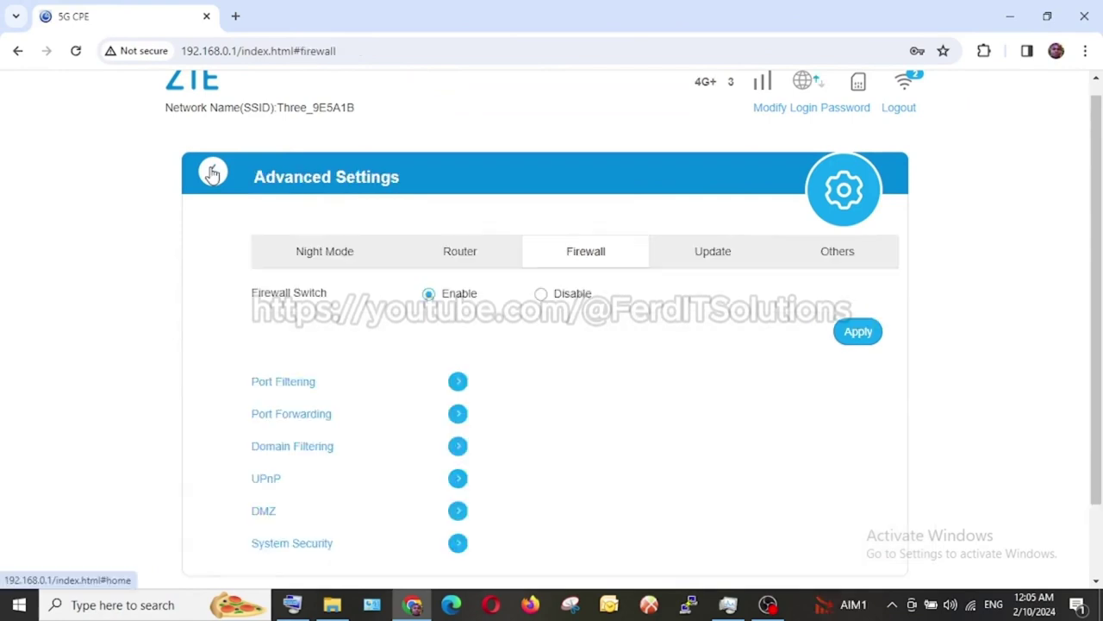
click(213, 172)
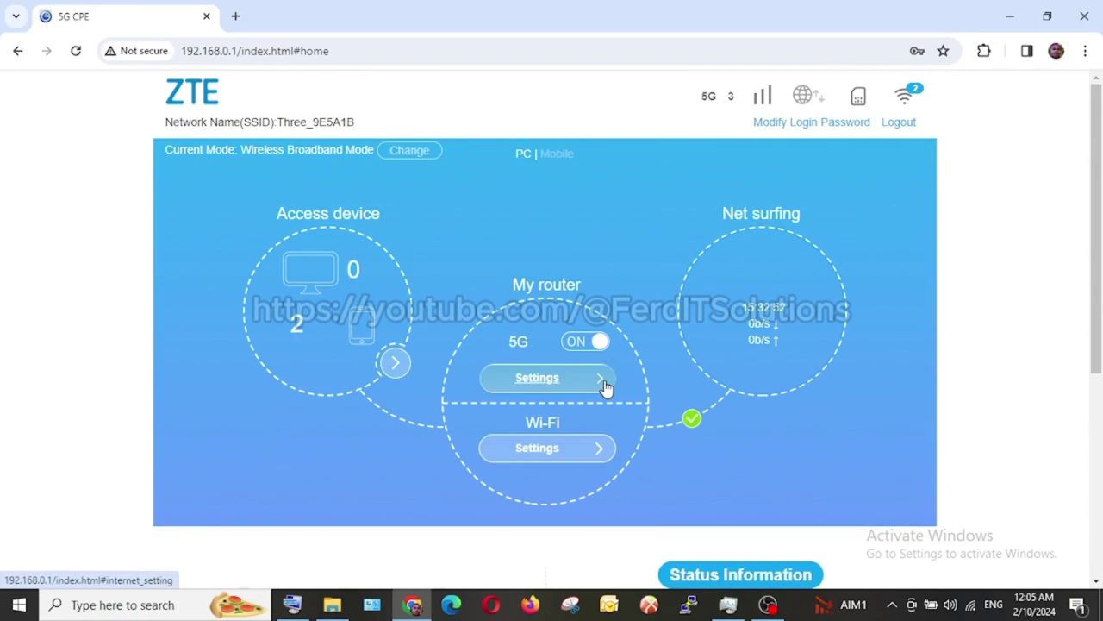
click(398, 371)
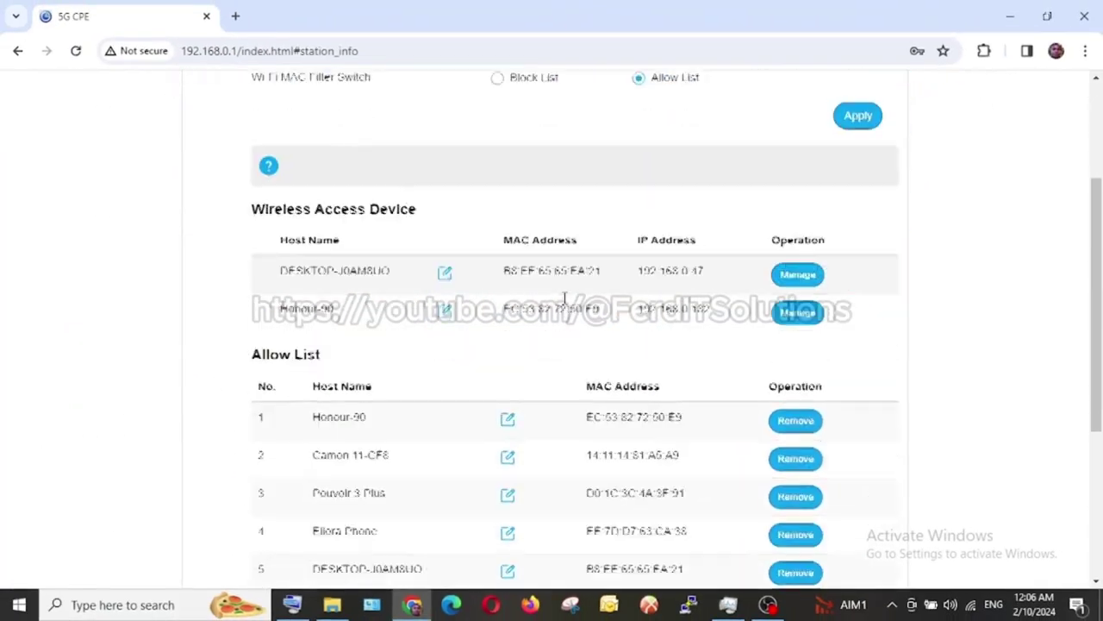
scroll(564, 303, down, 1)
scroll(565, 303, down, 1)
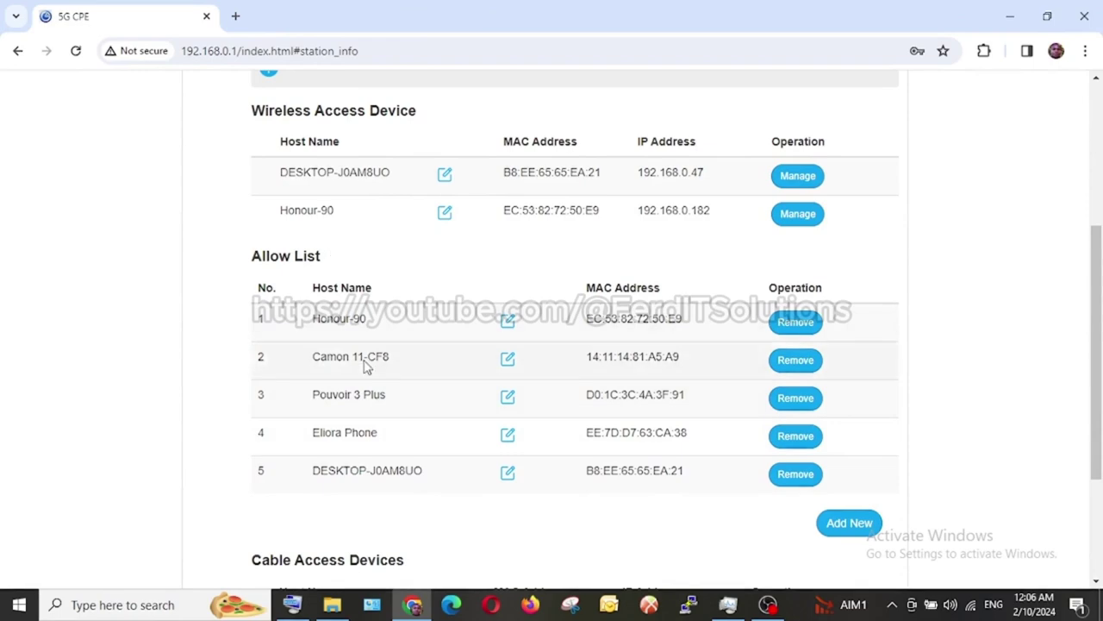
scroll(450, 274, down, 2)
scroll(448, 273, up, 3)
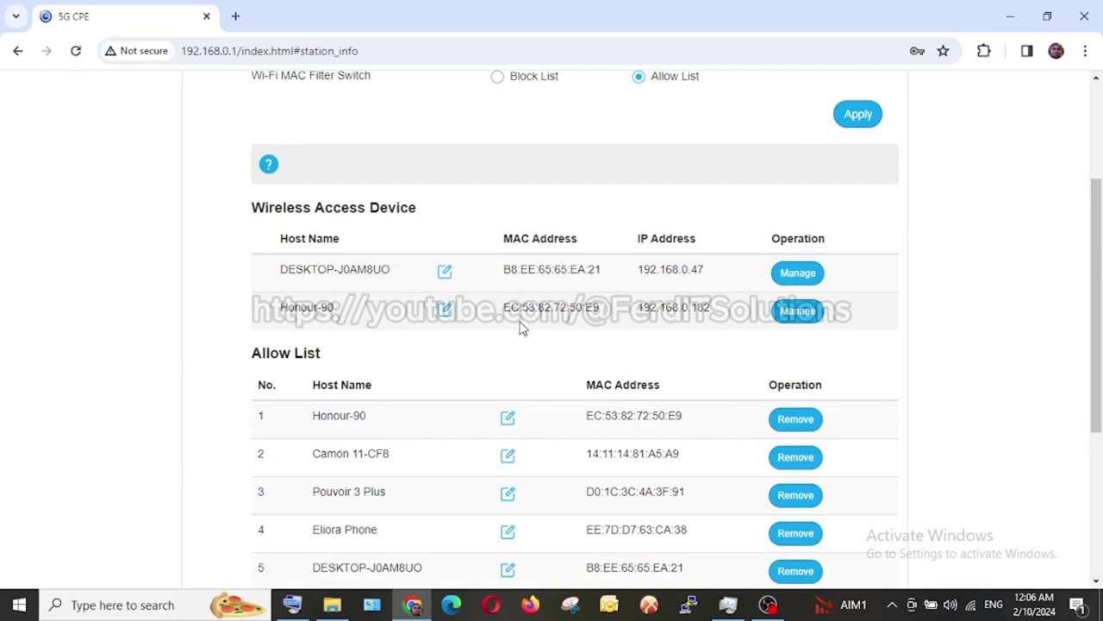
scroll(483, 349, down, 2)
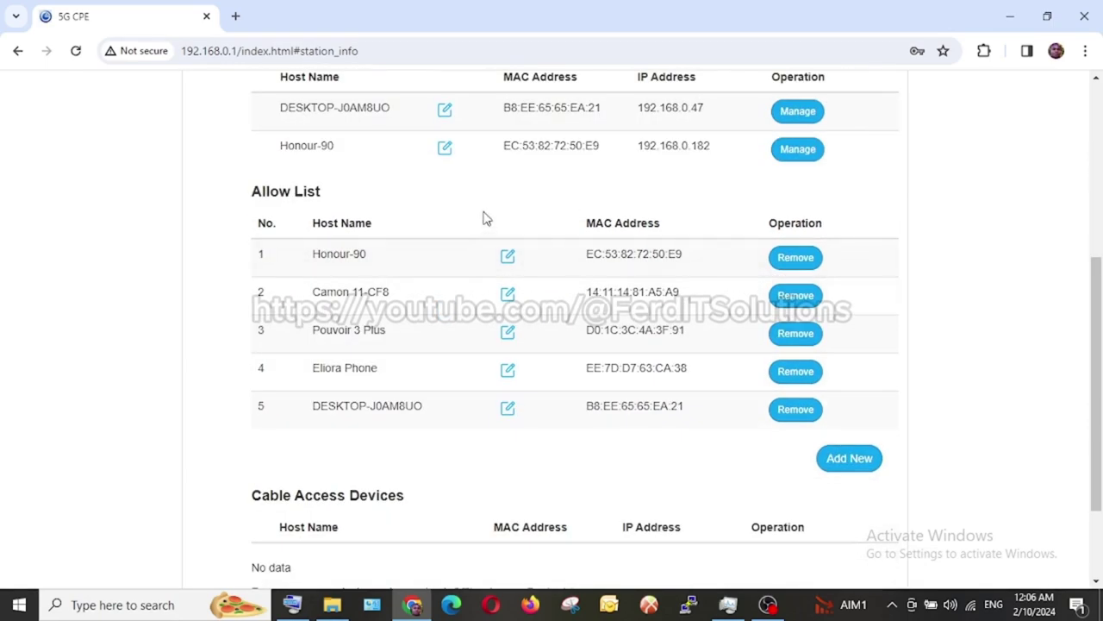
scroll(482, 219, up, 4)
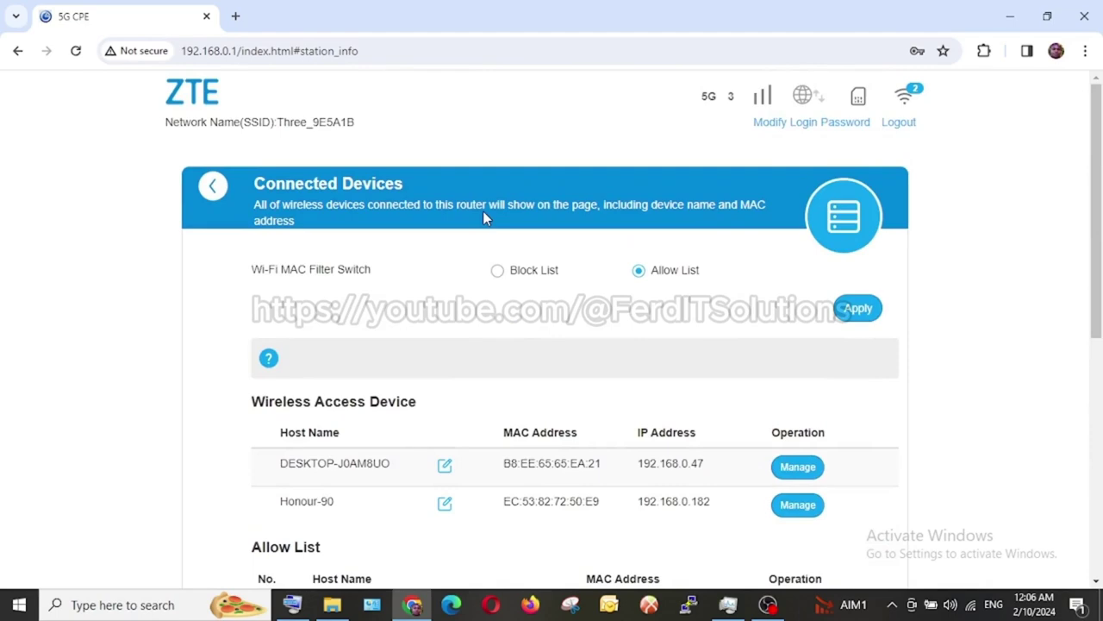
scroll(482, 217, down, 3)
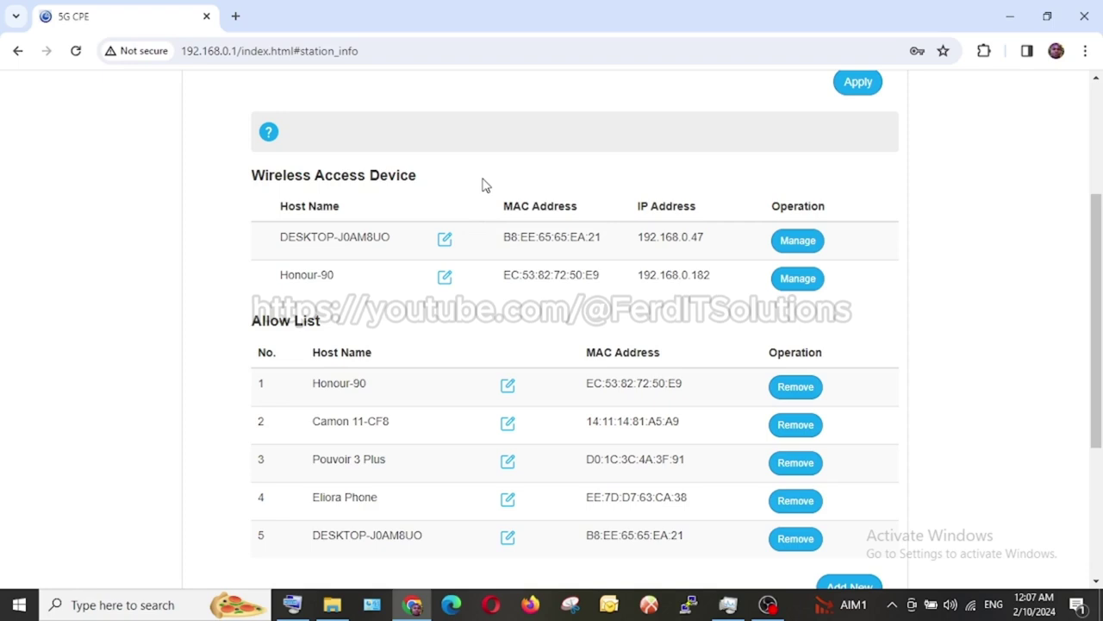
Step: Draft a Thursday–Saturday access restriction for DESKTOP-J0AM8UO, discard it, and return to Connected Devices
click(797, 247)
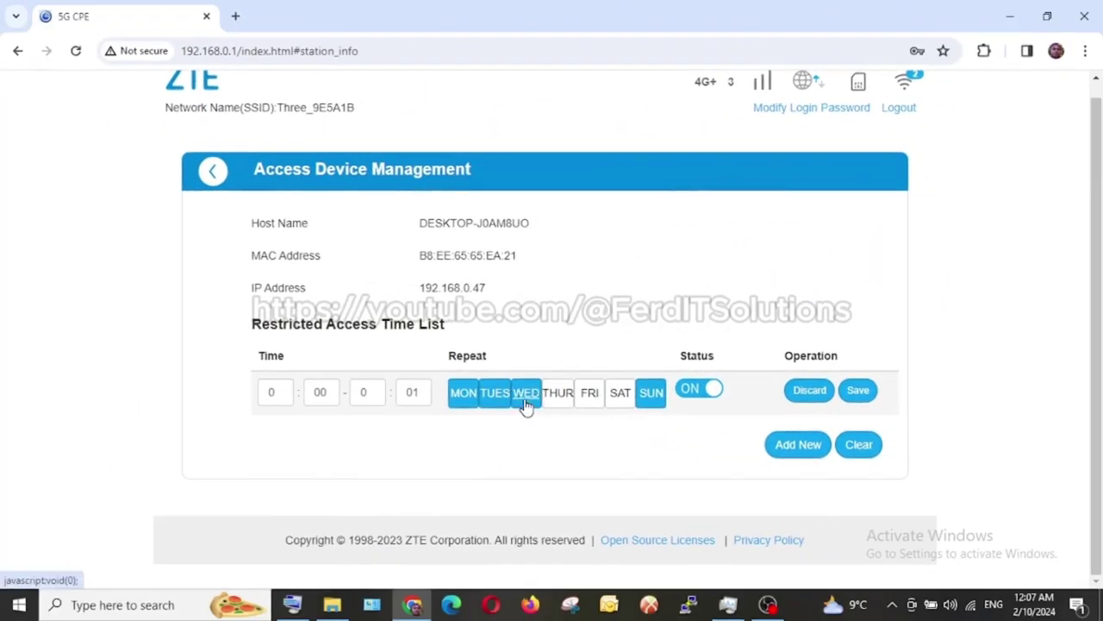
click(559, 404)
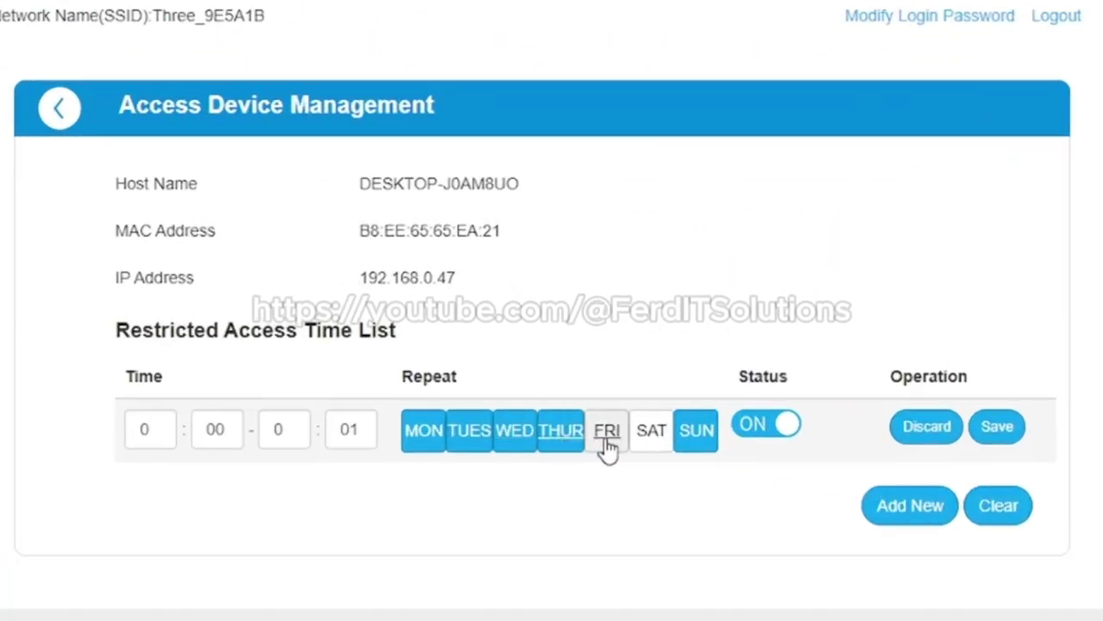
click(609, 446)
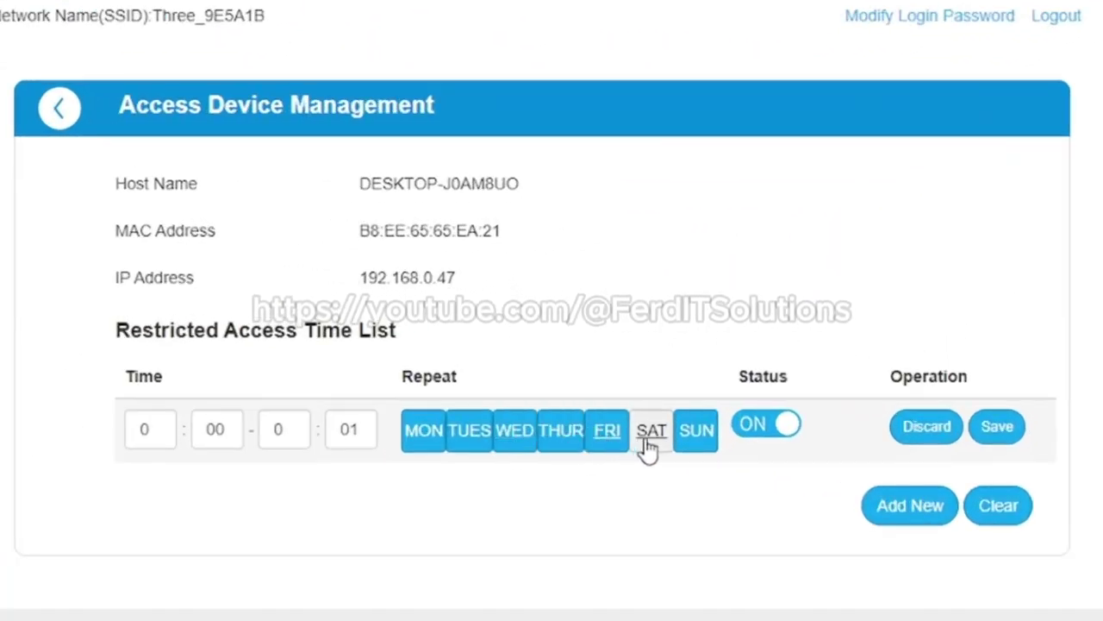
click(646, 447)
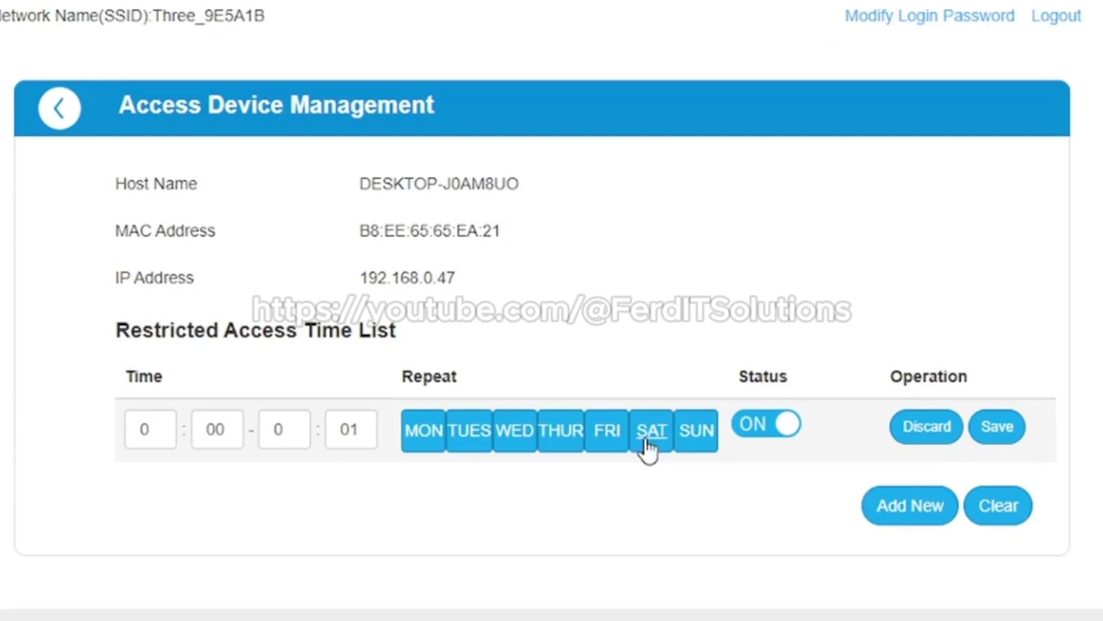
click(159, 428)
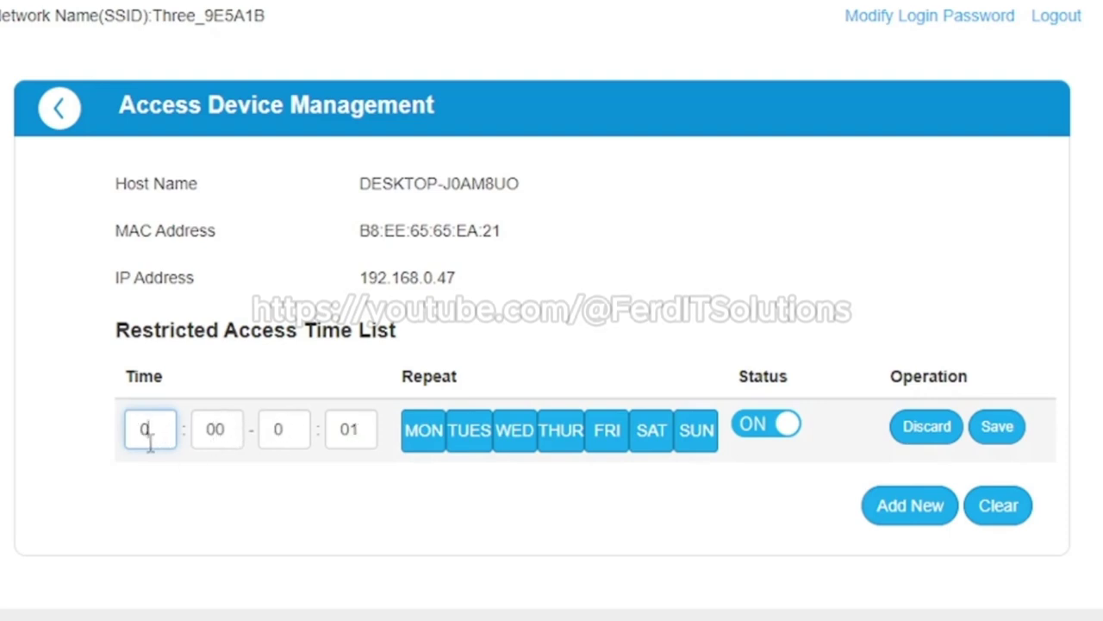
click(924, 435)
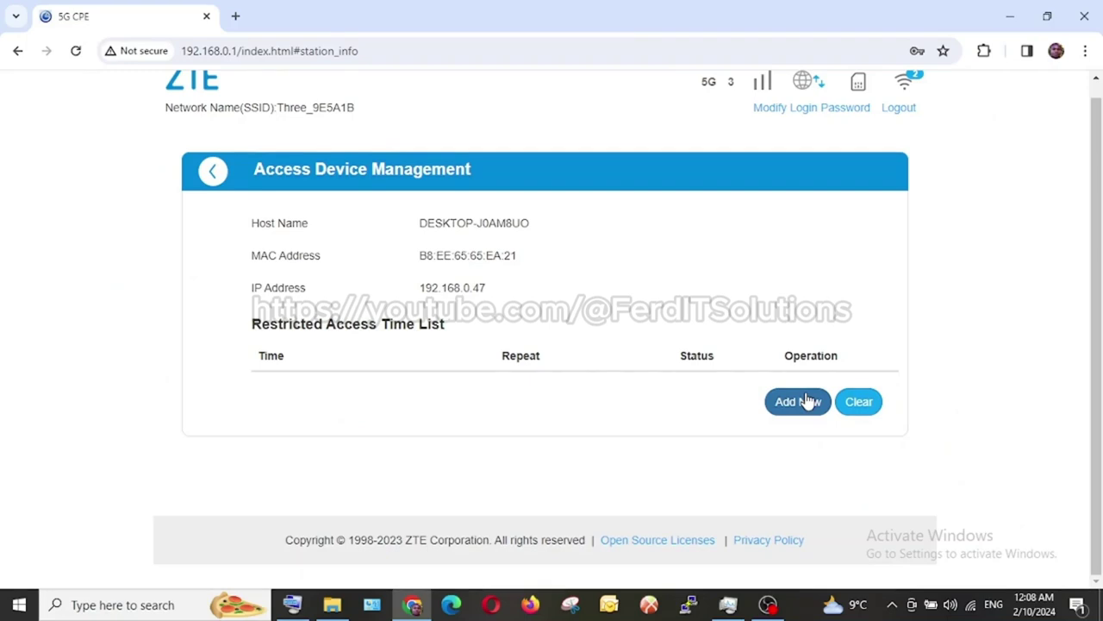
click(213, 170)
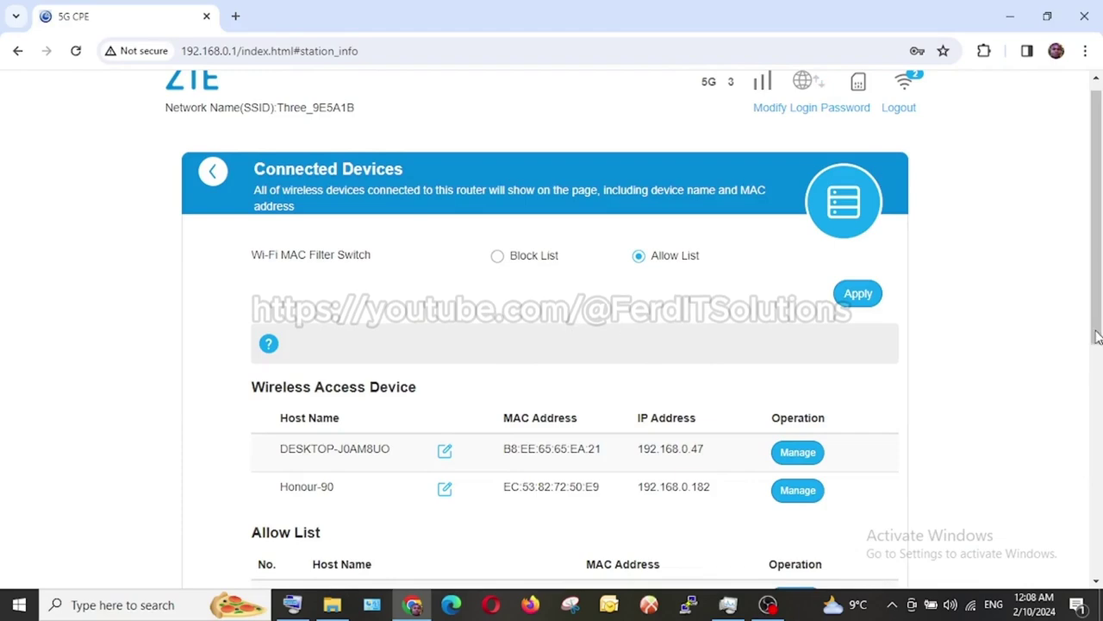
Step: On the phone, view Three_9E5A1B network details showing randomised MAC A2:31:75:74:D1:67
drag(1095, 338, 1091, 266)
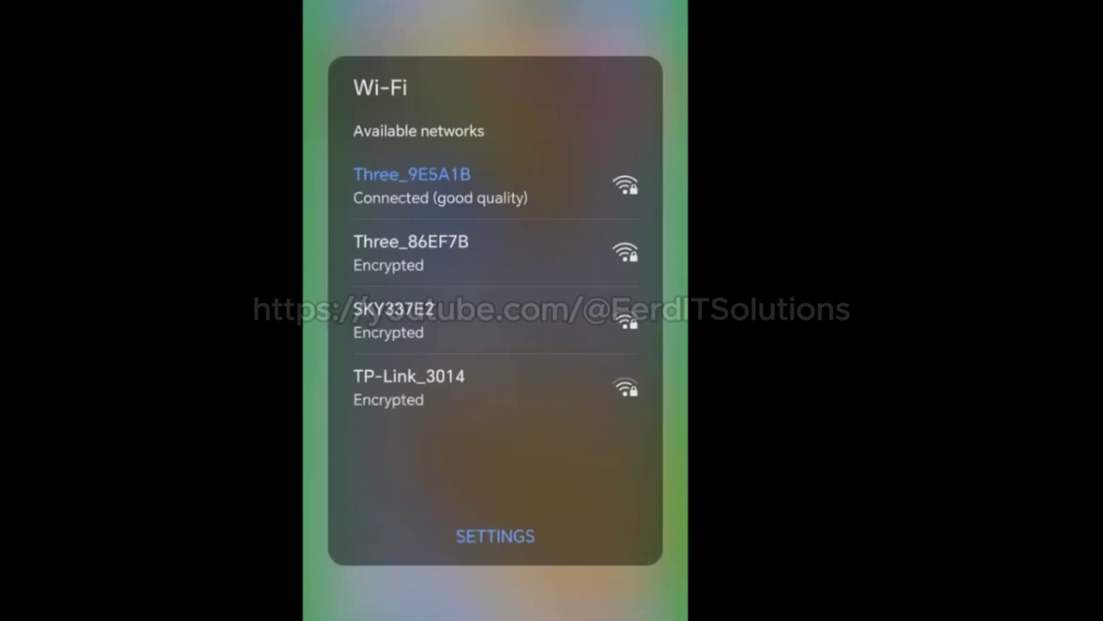
click(495, 535)
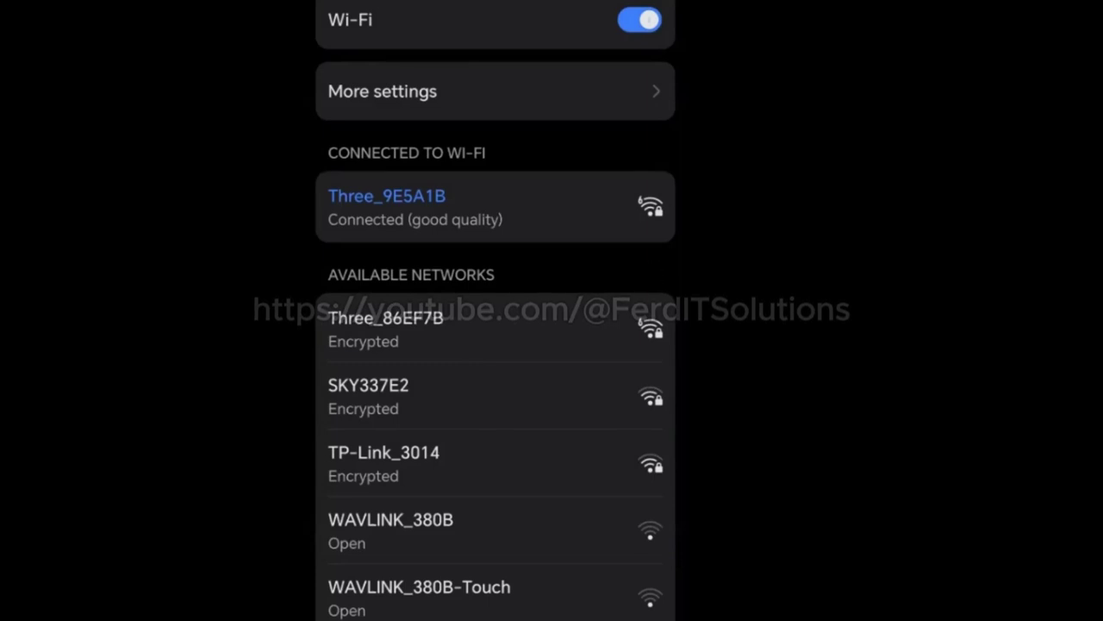
click(414, 207)
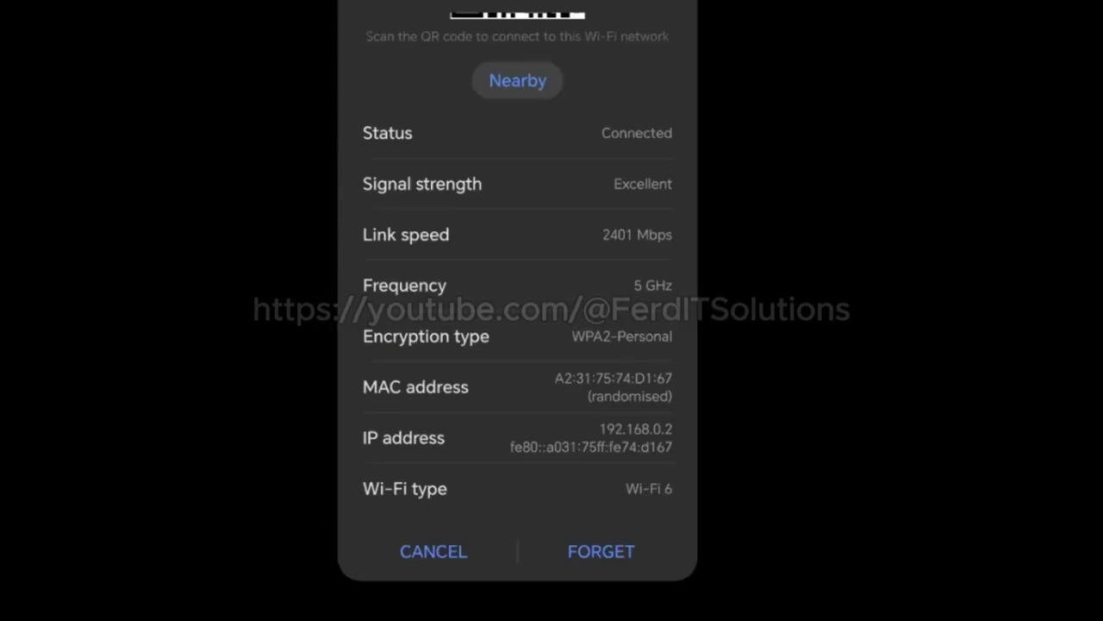
key(Escape)
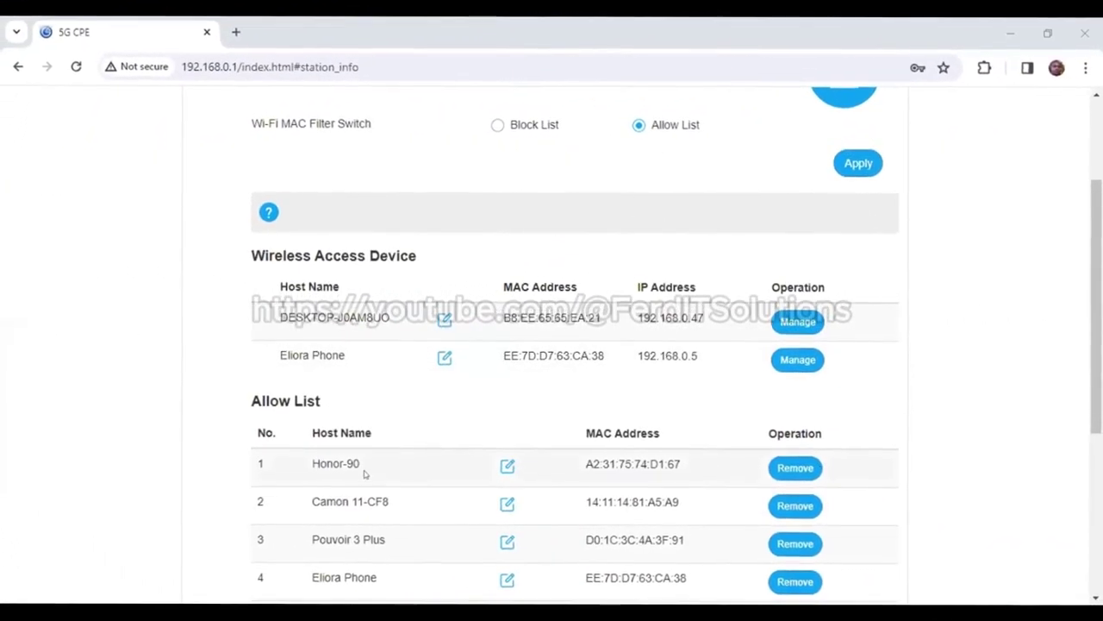
Step: Remove Honor-90 from the Allow List
click(782, 466)
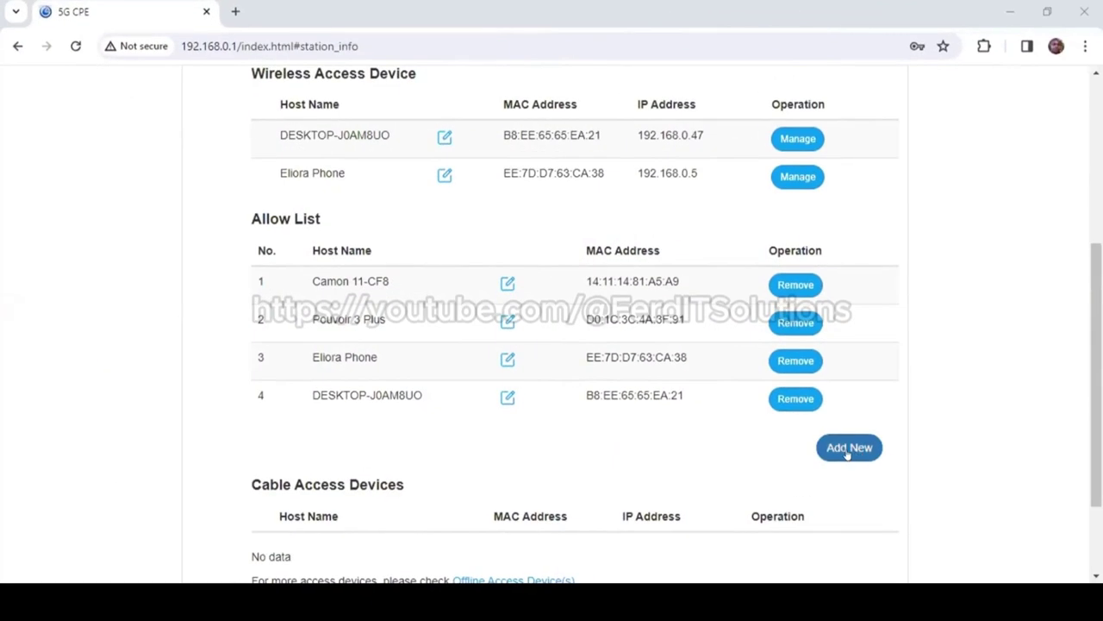
click(845, 448)
click(397, 436)
text(Hono)
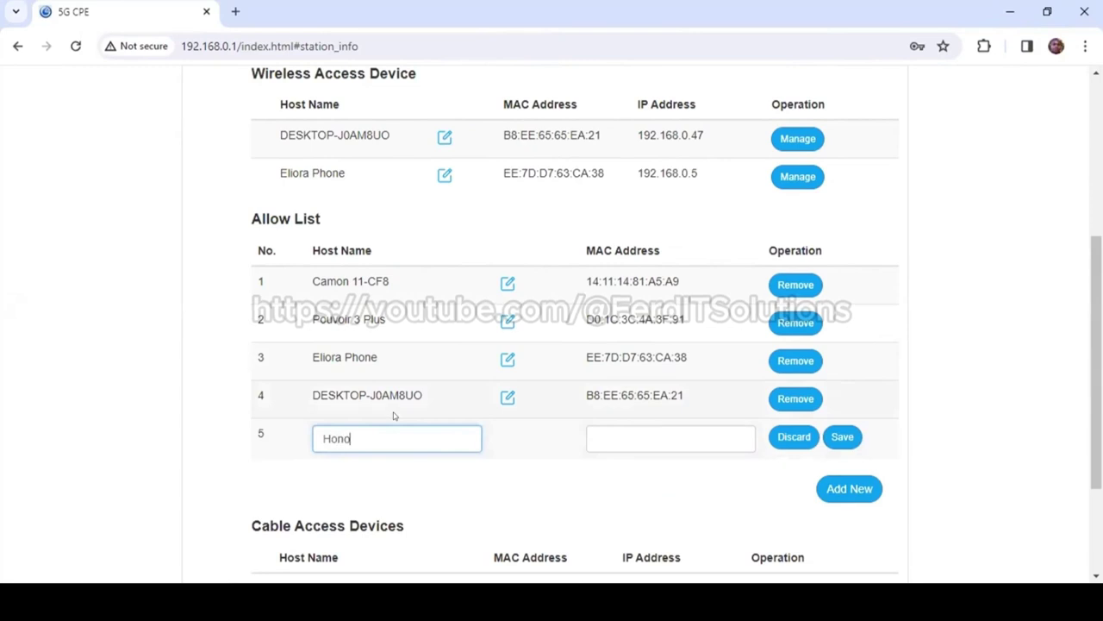
text(r-90)
click(671, 438)
text(A2:31:75:74:D1:67)
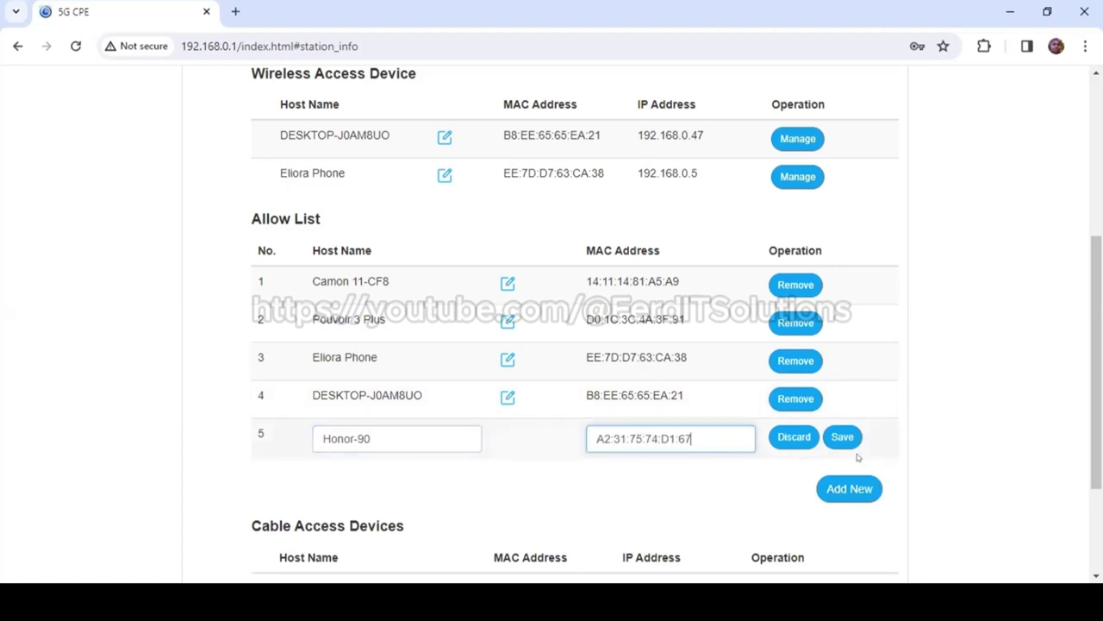
click(843, 437)
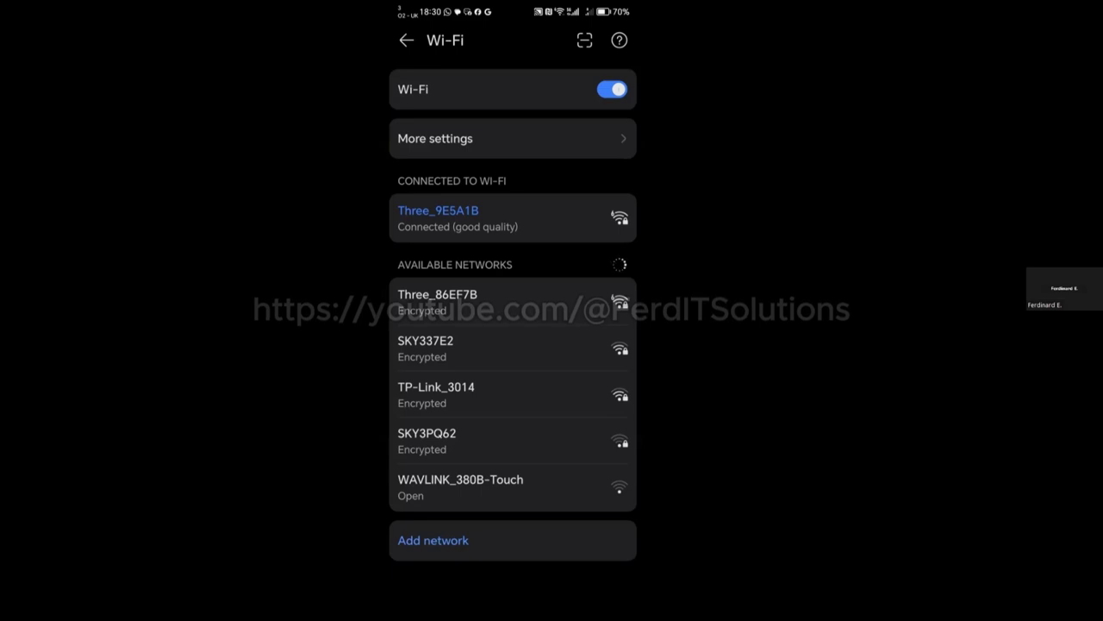
Step: Open the connected Three_9E5A1B network's details: 1729 Mbps on 5 GHz Wi-Fi 6
click(457, 217)
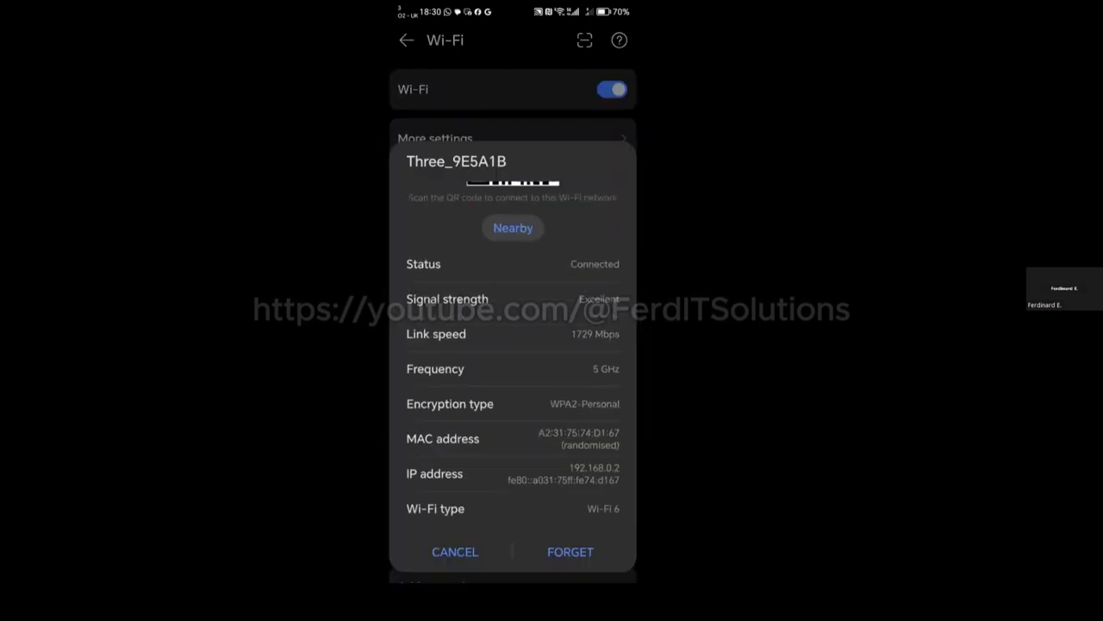